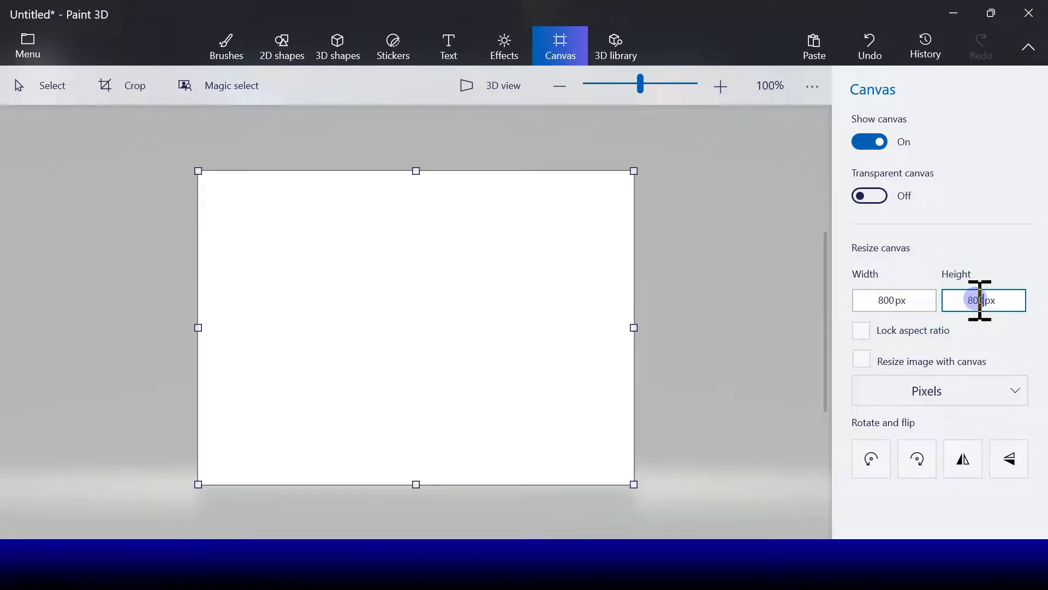
Step: Set the canvas height to 800 px and fill the whole canvas with solid bright blue
{"action": "key", "text": "Return"}
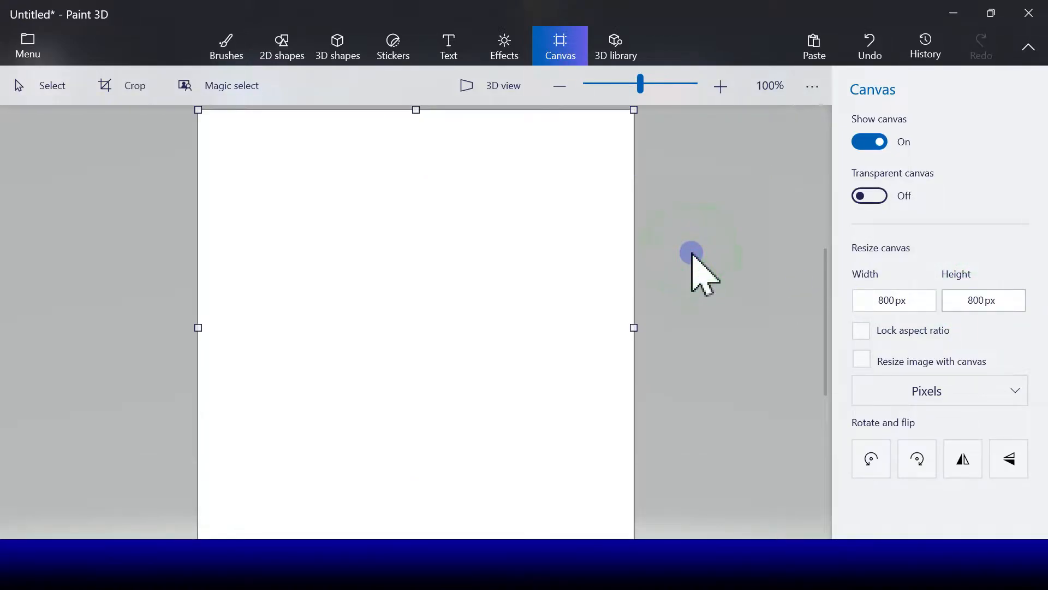
{"action": "left_click", "coordinate": [226, 32]}
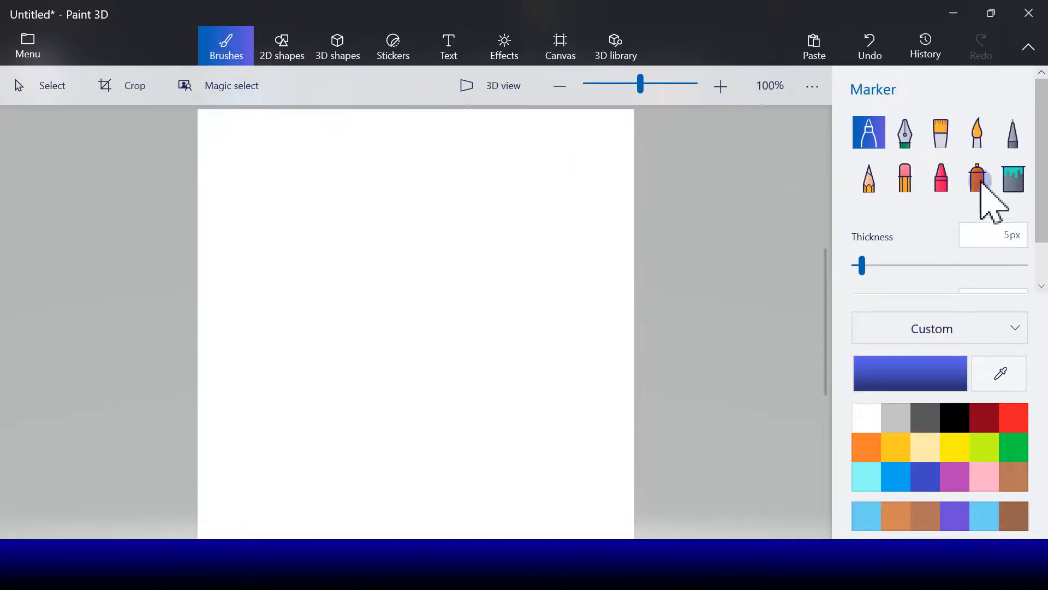
{"action": "left_click", "coordinate": [1014, 175]}
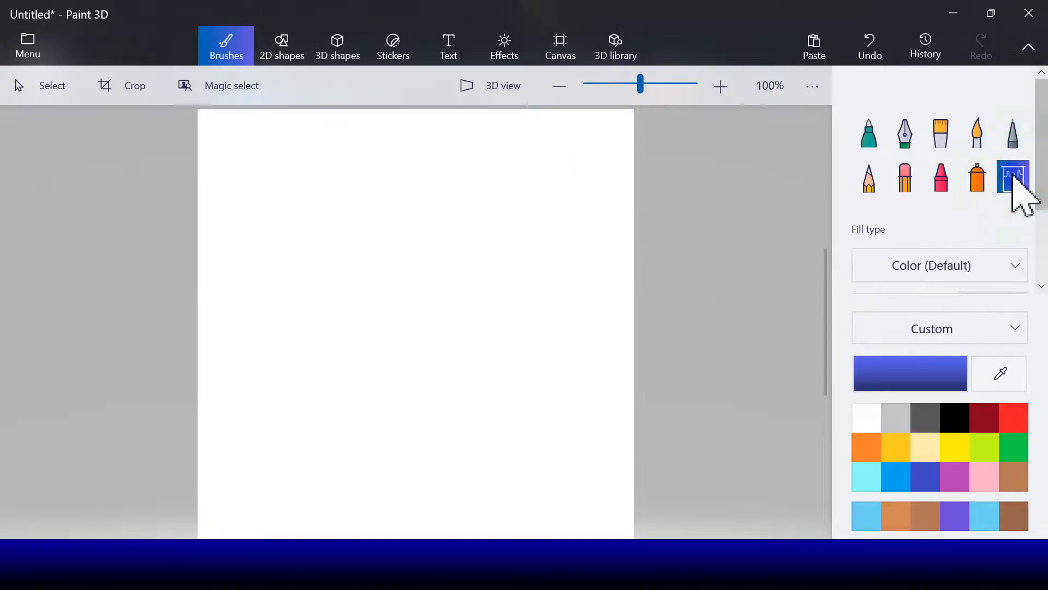
{"action": "left_click", "coordinate": [888, 476]}
{"action": "left_click", "coordinate": [488, 272]}
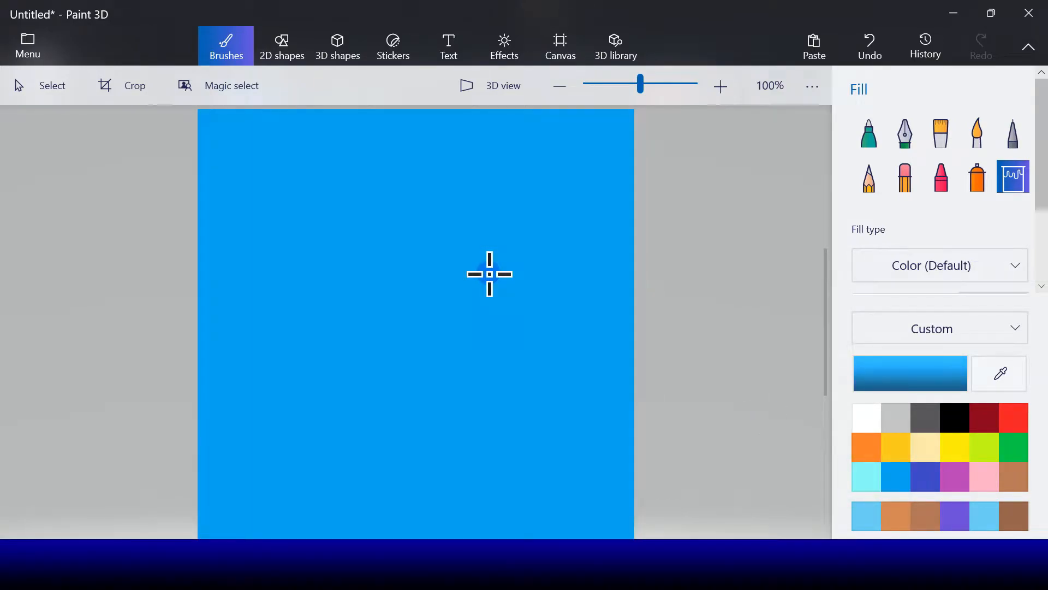
Step: Draw an unfilled black circle with a 10 px outline as the head, centred horizontally in the canvas's upper part
{"action": "left_click", "coordinate": [283, 48]}
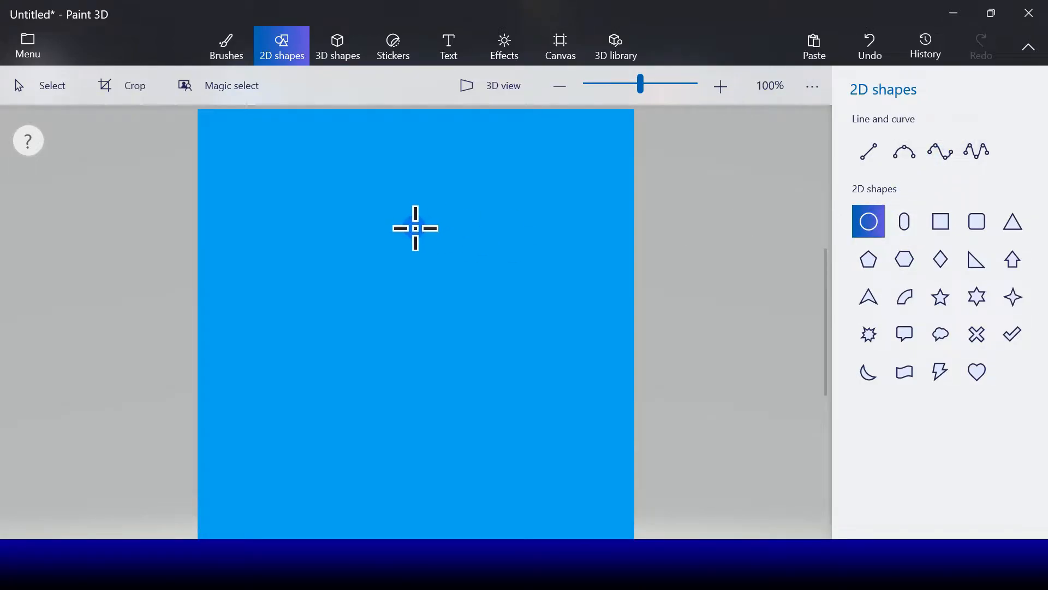
{"action": "left_click_drag", "start_coordinate": [393, 239], "coordinate": [470, 312]}
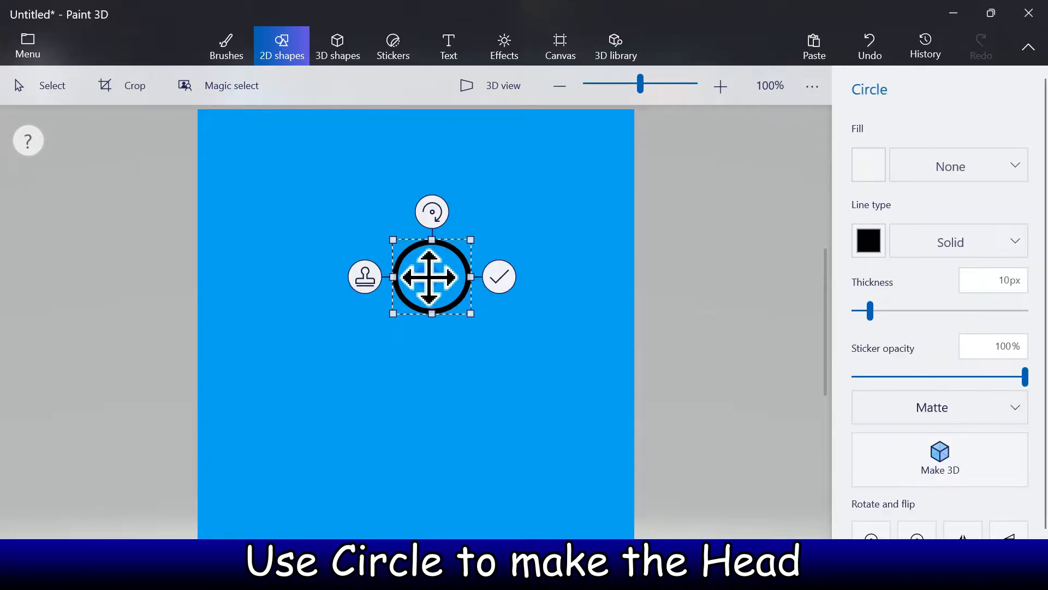
{"action": "left_click_drag", "start_coordinate": [412, 275], "coordinate": [415, 273]}
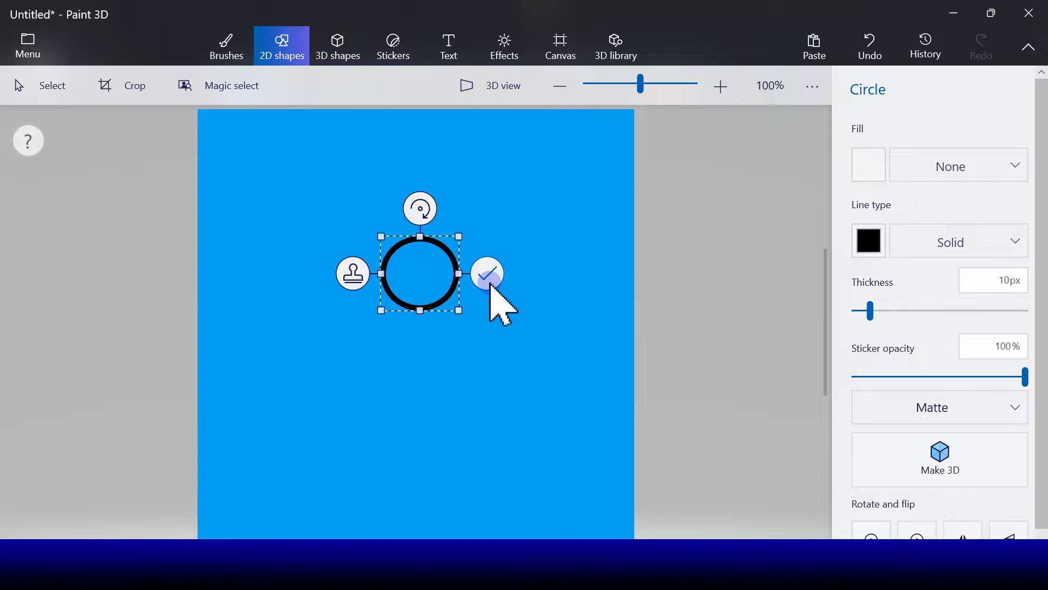
{"action": "left_click_drag", "start_coordinate": [416, 270], "coordinate": [415, 273]}
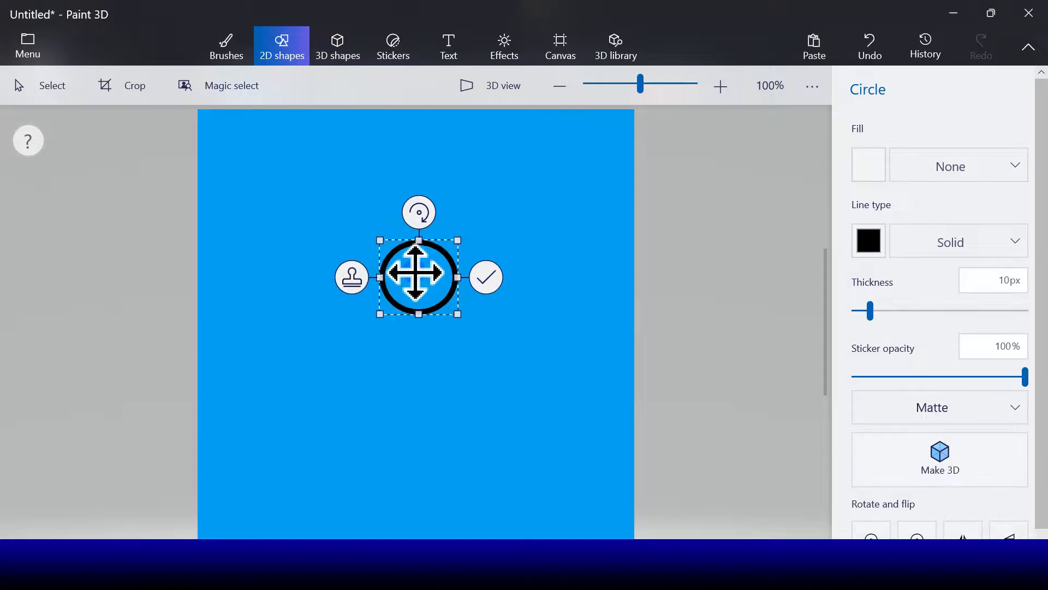
{"action": "left_click", "coordinate": [485, 279]}
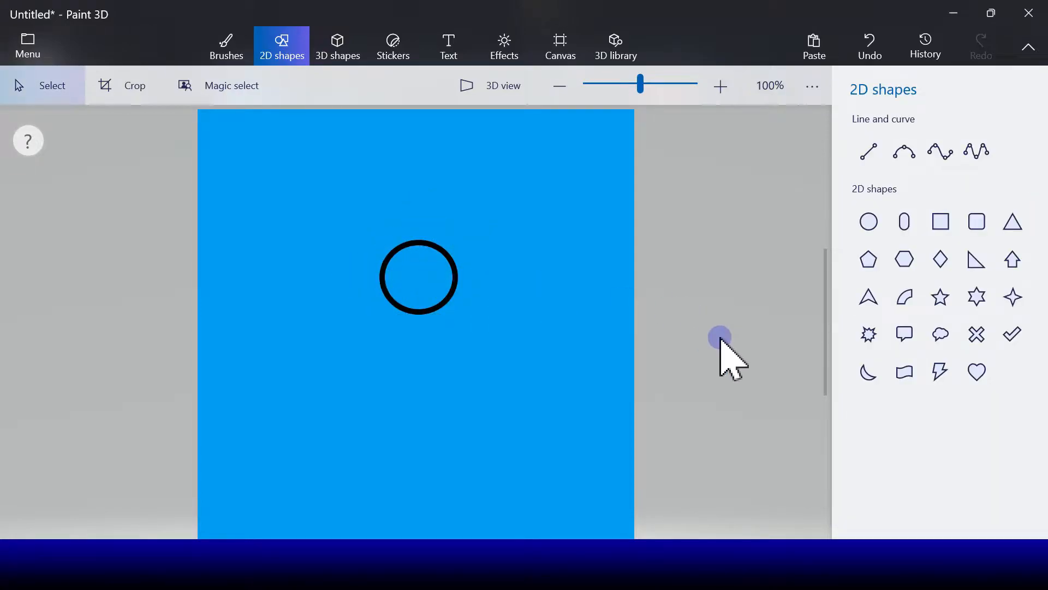
Step: Form the body's sides below the head with an outward-bowed 4-point curve and a horizontally flipped copy on the opposite side
{"action": "left_click", "coordinate": [939, 151]}
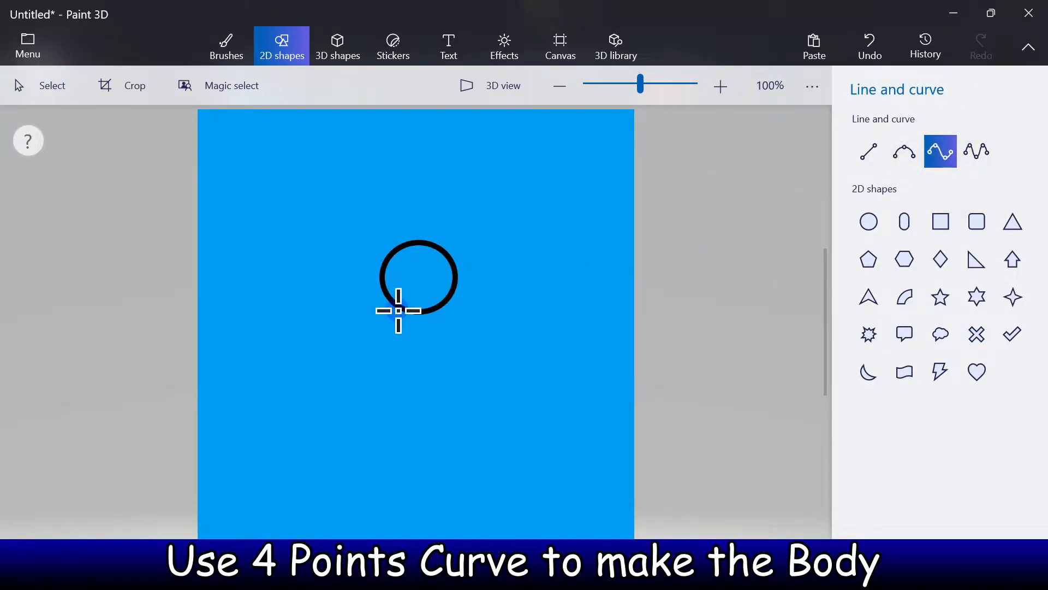
{"action": "mouse_move", "coordinate": [395, 308]}
{"action": "left_mouse_down"}
{"action": "mouse_move", "coordinate": [424, 484]}
{"action": "mouse_move", "coordinate": [426, 424]}
{"action": "mouse_move", "coordinate": [443, 428]}
{"action": "mouse_move", "coordinate": [377, 351]}
{"action": "mouse_move", "coordinate": [416, 414]}
{"action": "left_mouse_up"}
{"action": "left_click_drag", "start_coordinate": [487, 432], "coordinate": [440, 433]}
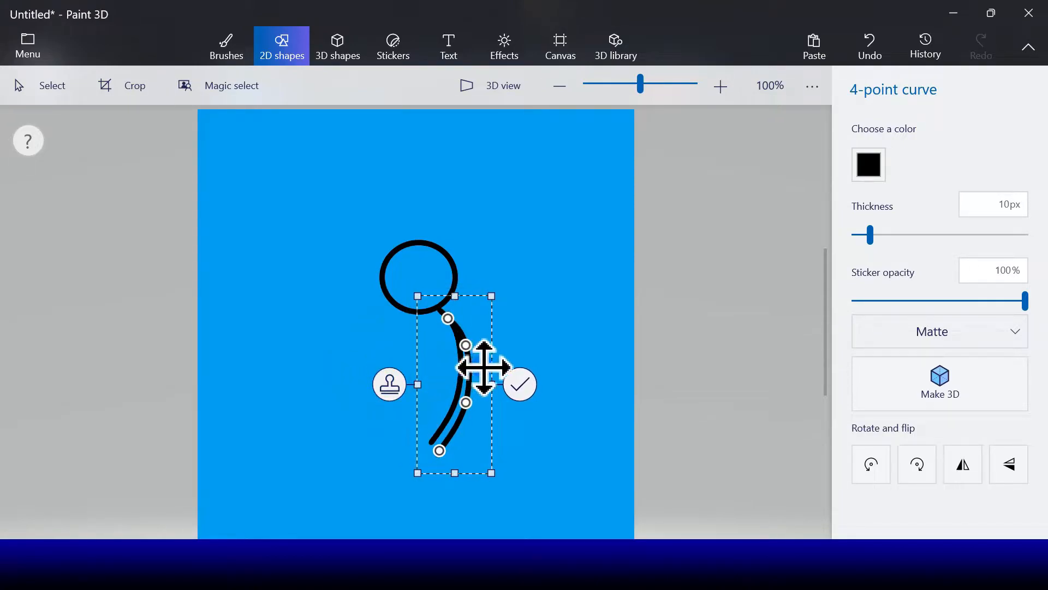
{"action": "left_click", "coordinate": [962, 465]}
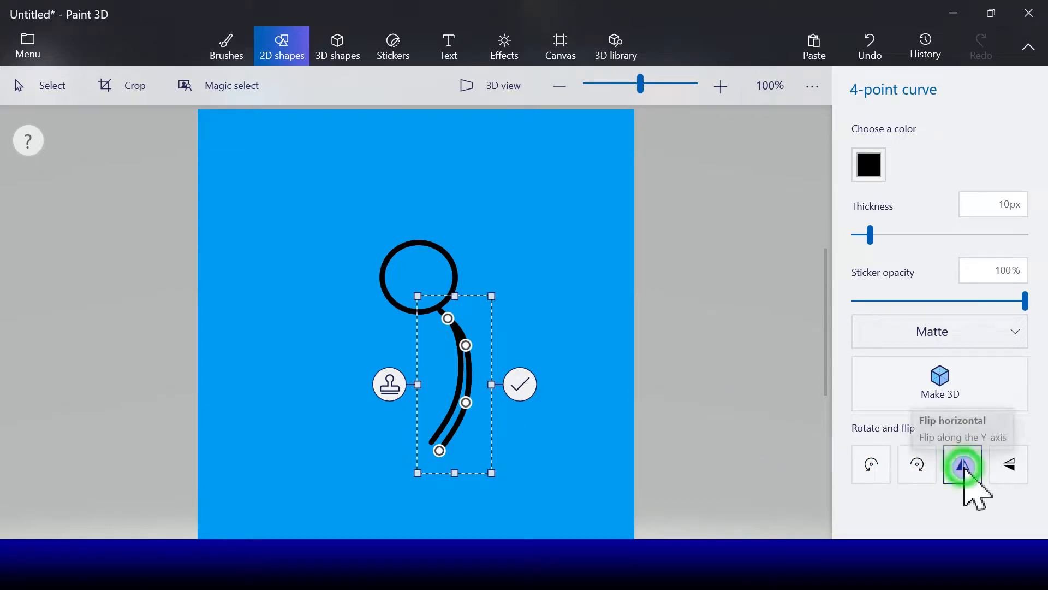
{"action": "left_click_drag", "start_coordinate": [447, 372], "coordinate": [386, 363]}
{"action": "left_click", "coordinate": [464, 373]}
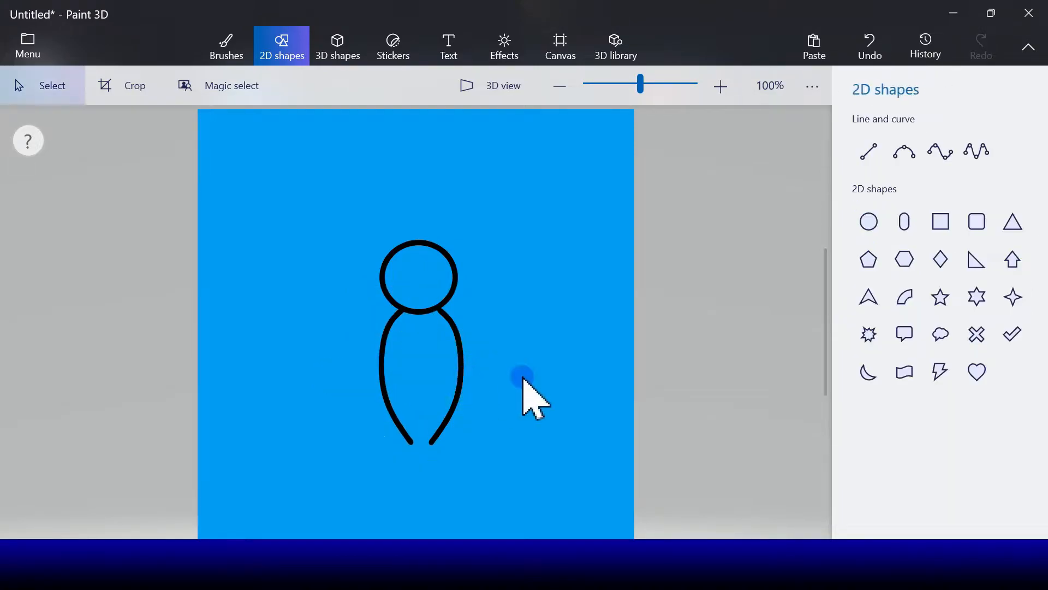
Step: Close the gap between the lower ends of the body's sides with a small downward-bent 3-point curve
{"action": "left_click", "coordinate": [906, 154]}
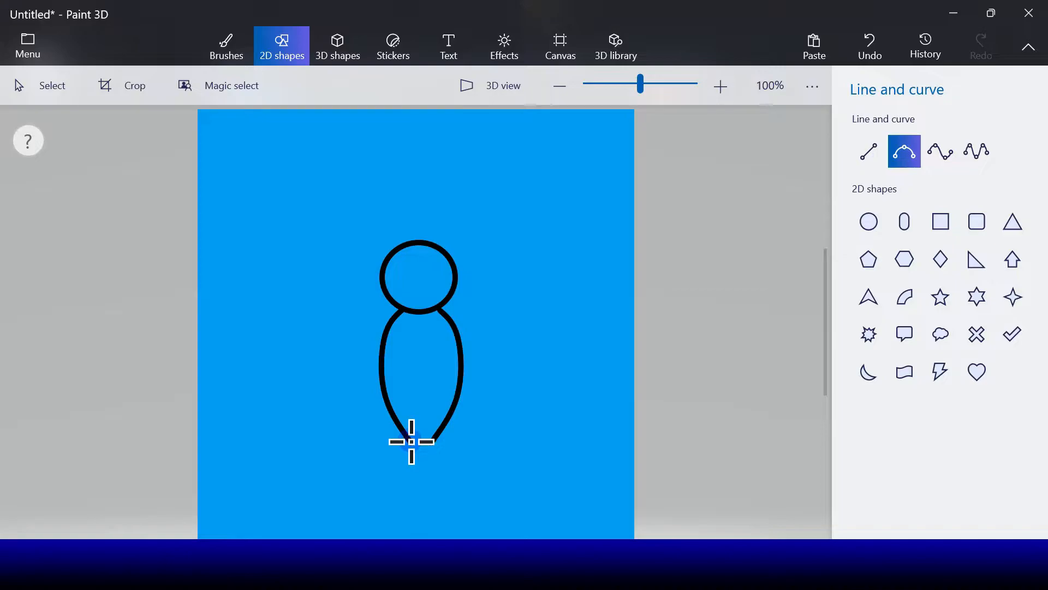
{"action": "left_click", "coordinate": [411, 441]}
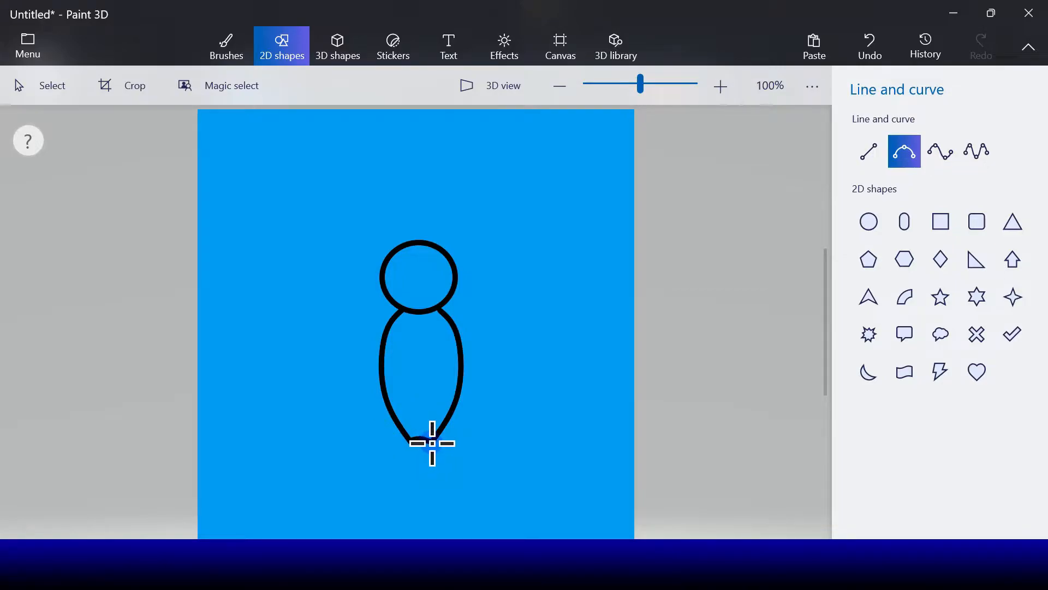
{"action": "left_click", "coordinate": [432, 443]}
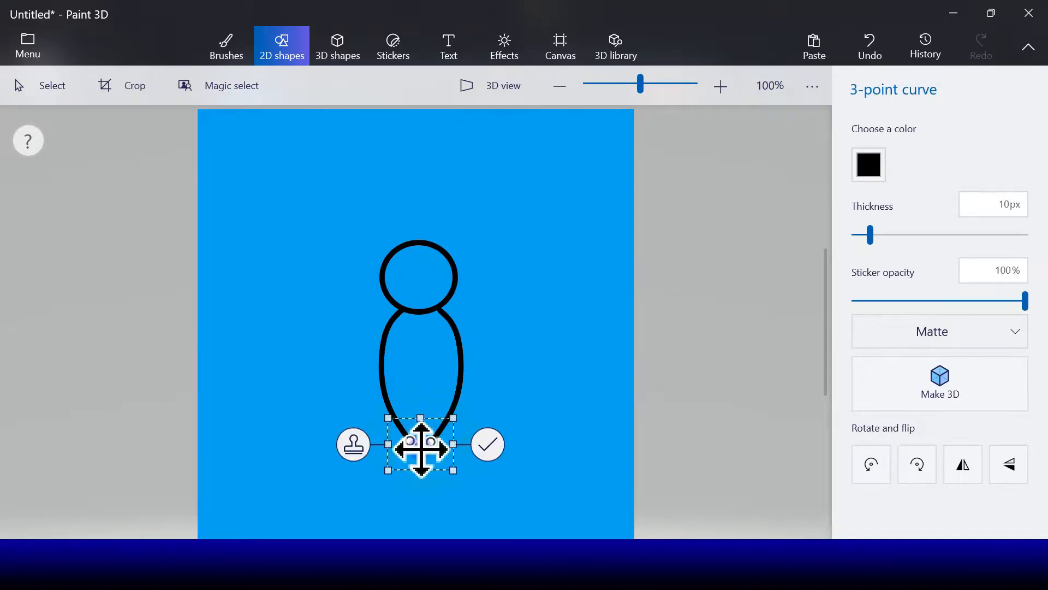
{"action": "left_click_drag", "start_coordinate": [417, 442], "coordinate": [414, 441]}
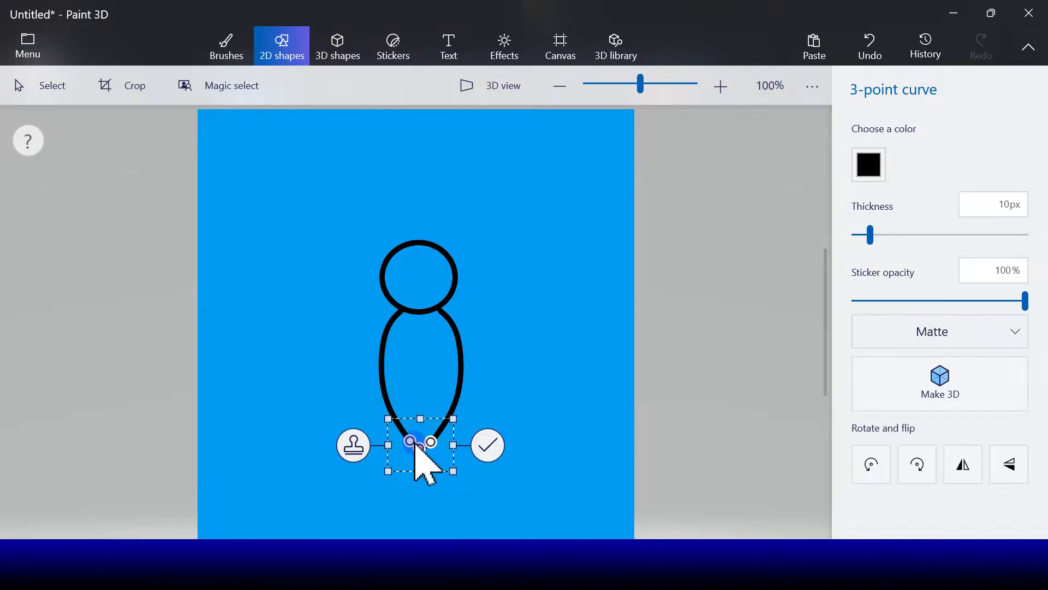
{"action": "left_click", "coordinate": [489, 450]}
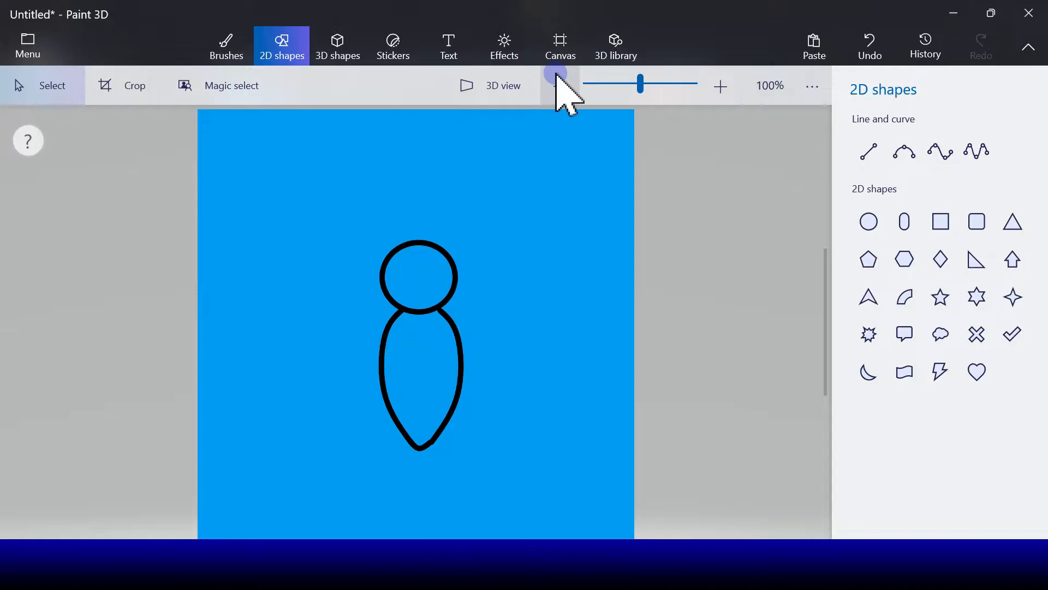
Step: Draw a white-filled upright oval eye over the head's left edge and stamp a matching copy over its right edge
{"action": "left_click", "coordinate": [868, 221]}
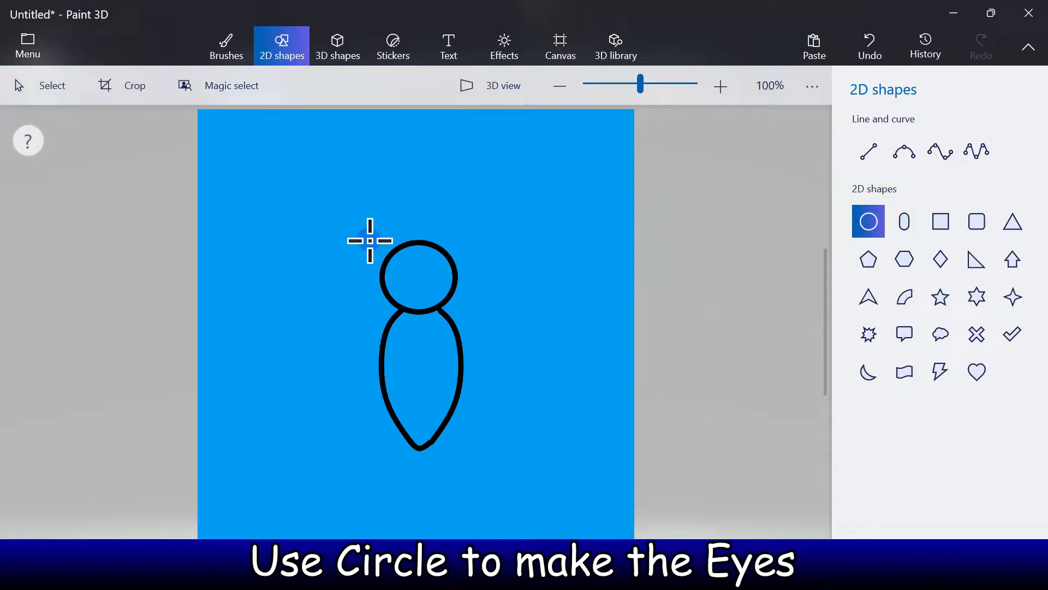
{"action": "left_click_drag", "start_coordinate": [370, 241], "coordinate": [412, 302]}
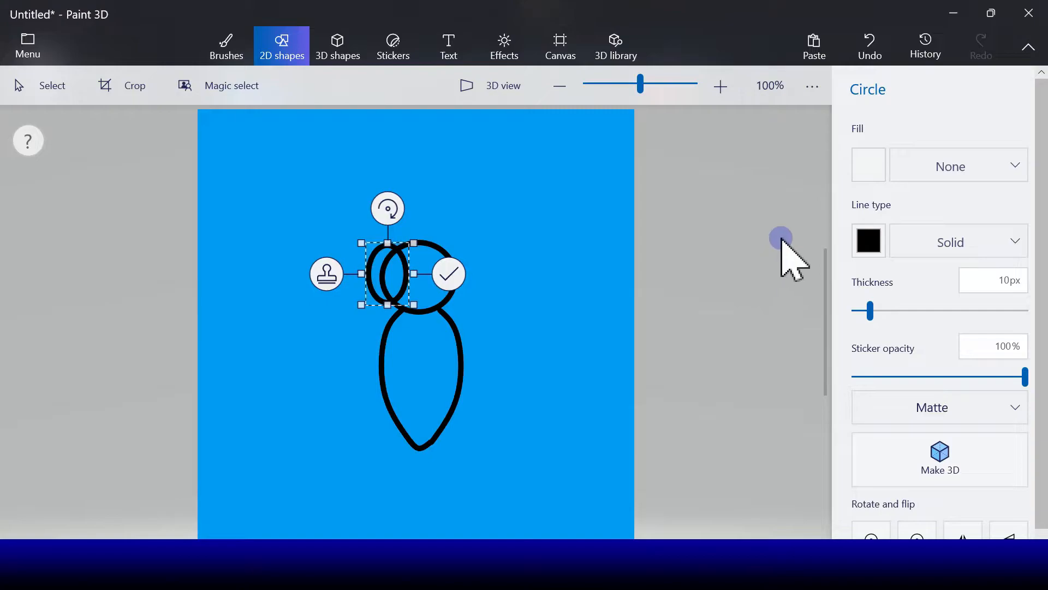
{"action": "left_click", "coordinate": [869, 165]}
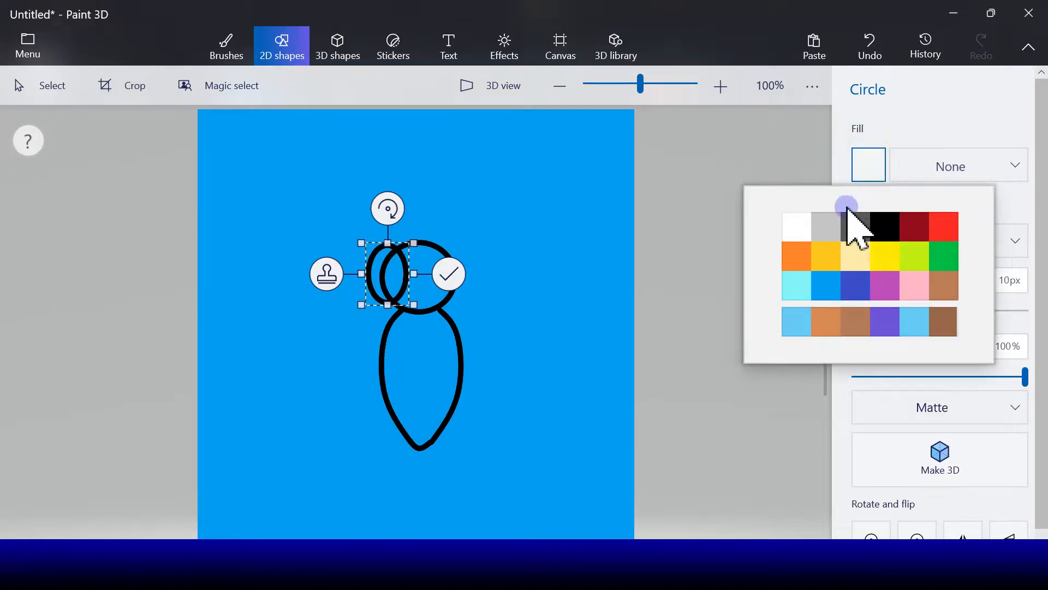
{"action": "left_click", "coordinate": [797, 225]}
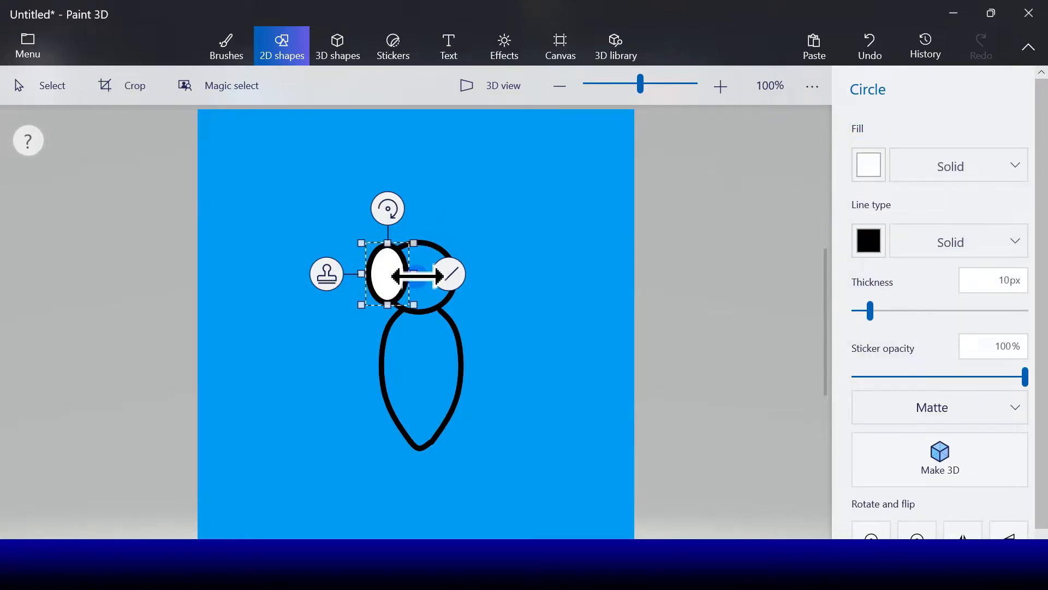
{"action": "left_click", "coordinate": [325, 273]}
{"action": "left_click_drag", "start_coordinate": [391, 274], "coordinate": [455, 273]}
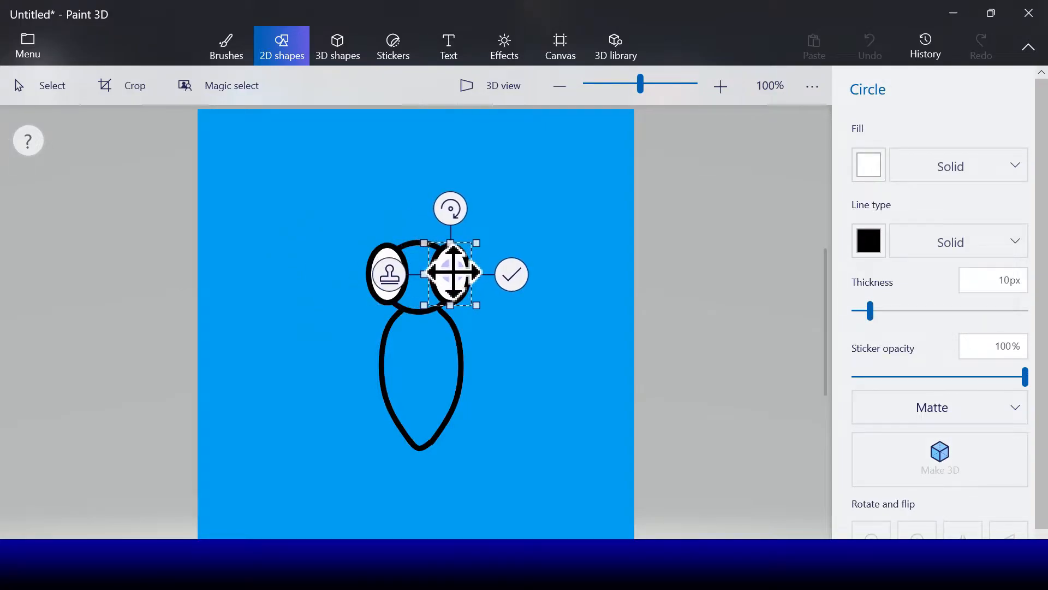
{"action": "left_click", "coordinate": [517, 273]}
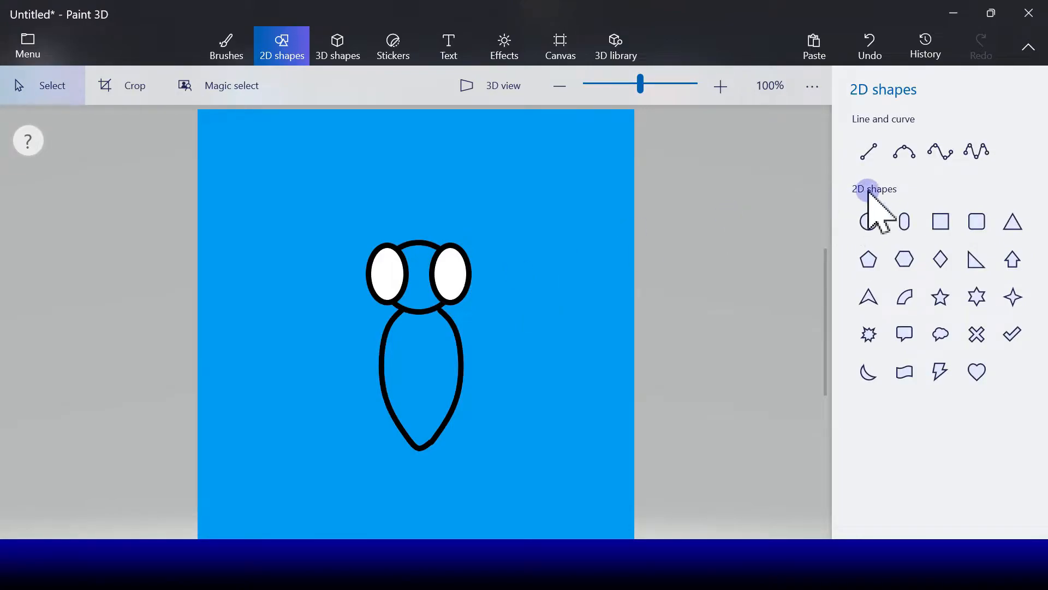
{"action": "left_click", "coordinate": [904, 155]}
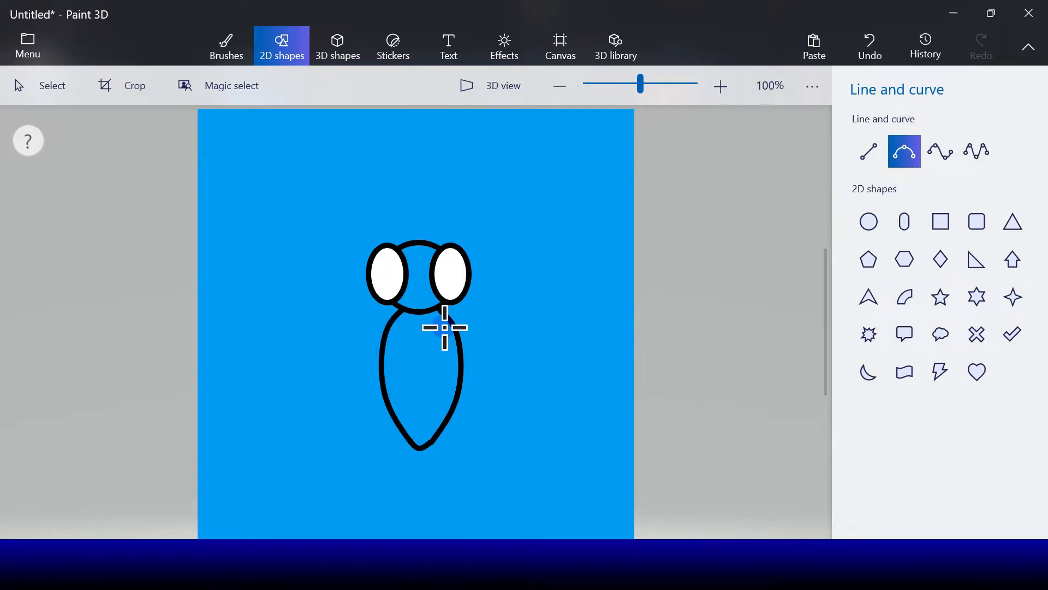
{"action": "left_click_drag", "start_coordinate": [338, 221], "coordinate": [549, 431]}
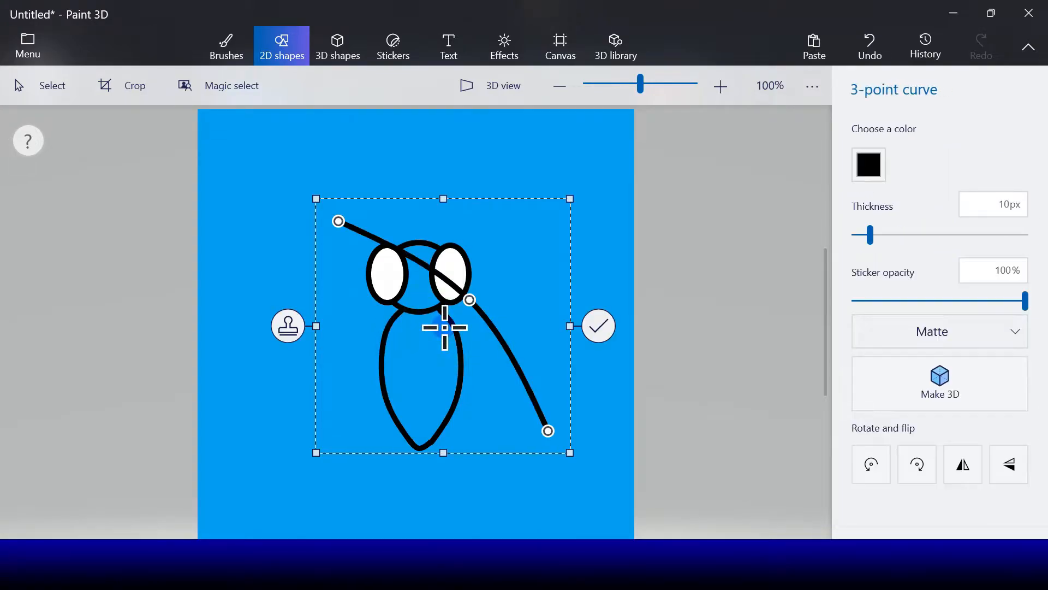
{"action": "left_click", "coordinate": [639, 297]}
{"action": "left_click", "coordinate": [867, 50]}
Step: Draw a downward-bowed 3-point curve across the body just below the head, and undo its extra offset copy
{"action": "left_click", "coordinate": [904, 153]}
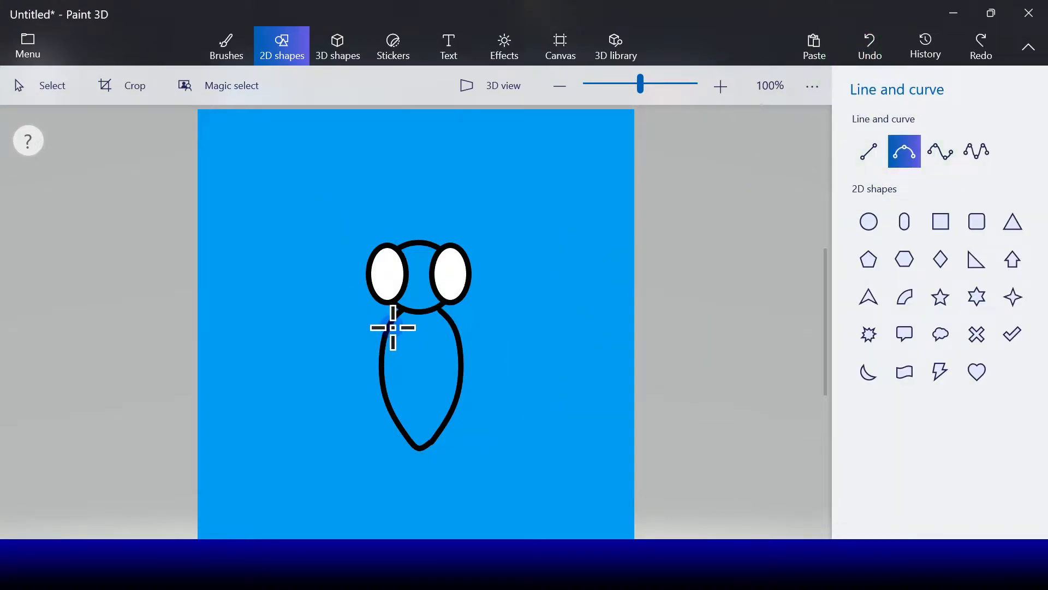
{"action": "left_click_drag", "start_coordinate": [394, 326], "coordinate": [421, 330]}
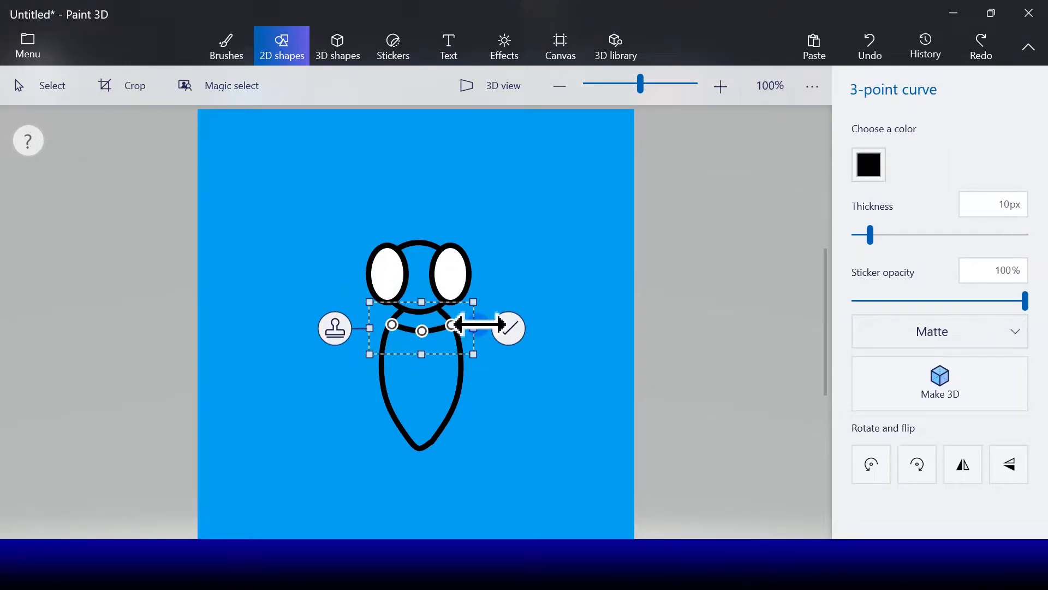
{"action": "left_click", "coordinate": [335, 329]}
{"action": "left_click", "coordinate": [406, 358]}
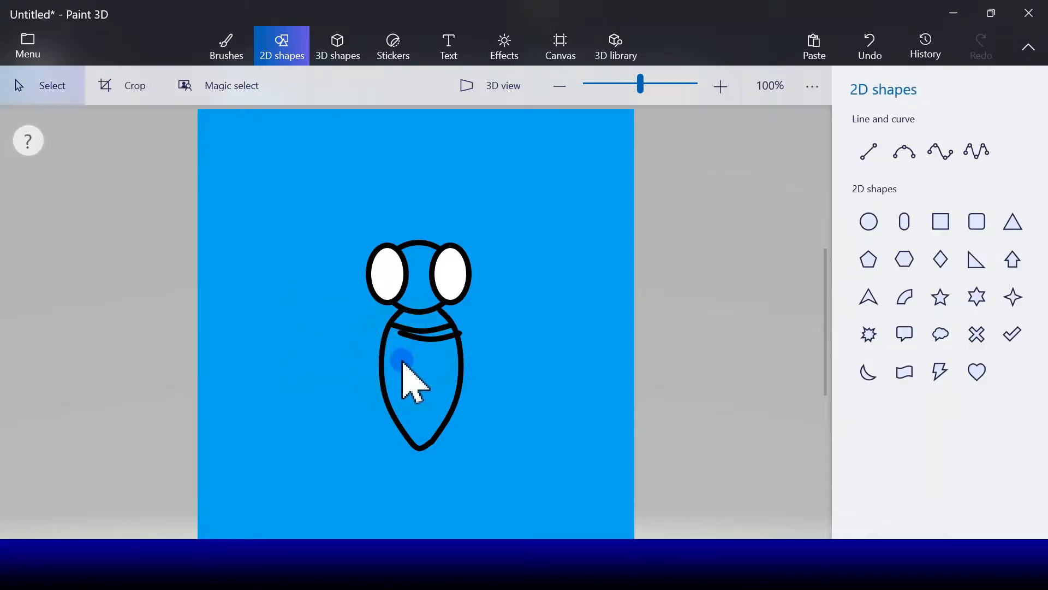
{"action": "left_click", "coordinate": [887, 41]}
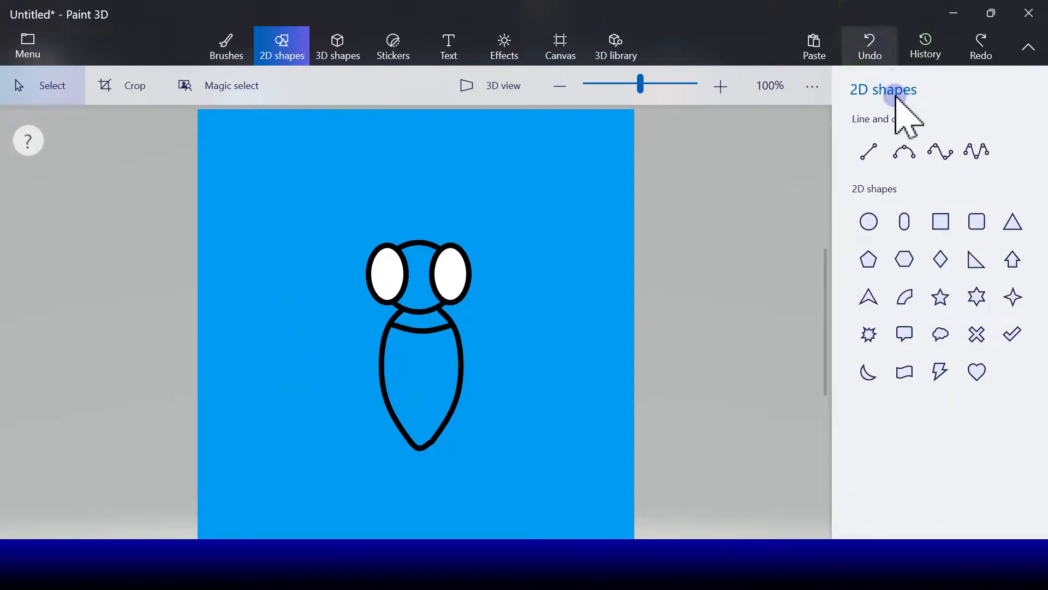
Step: Draw a second stripe across the body below the first with a downward-bowed 3-point curve
{"action": "left_click", "coordinate": [906, 154]}
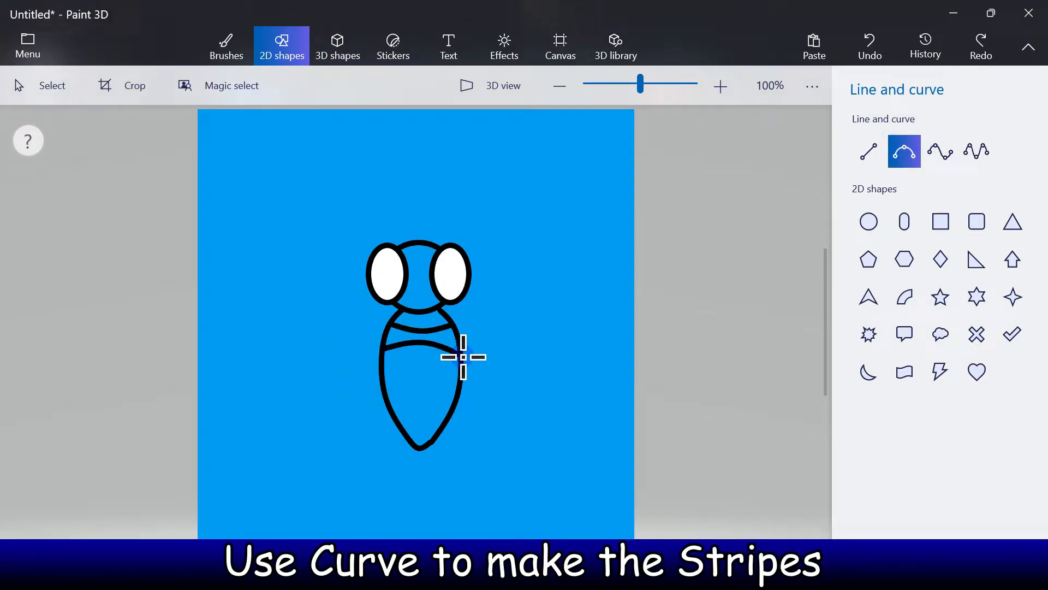
{"action": "mouse_move", "coordinate": [463, 355]}
{"action": "left_mouse_down"}
{"action": "mouse_move", "coordinate": [425, 361]}
{"action": "mouse_move", "coordinate": [382, 355]}
{"action": "mouse_move", "coordinate": [380, 345]}
{"action": "left_mouse_up"}
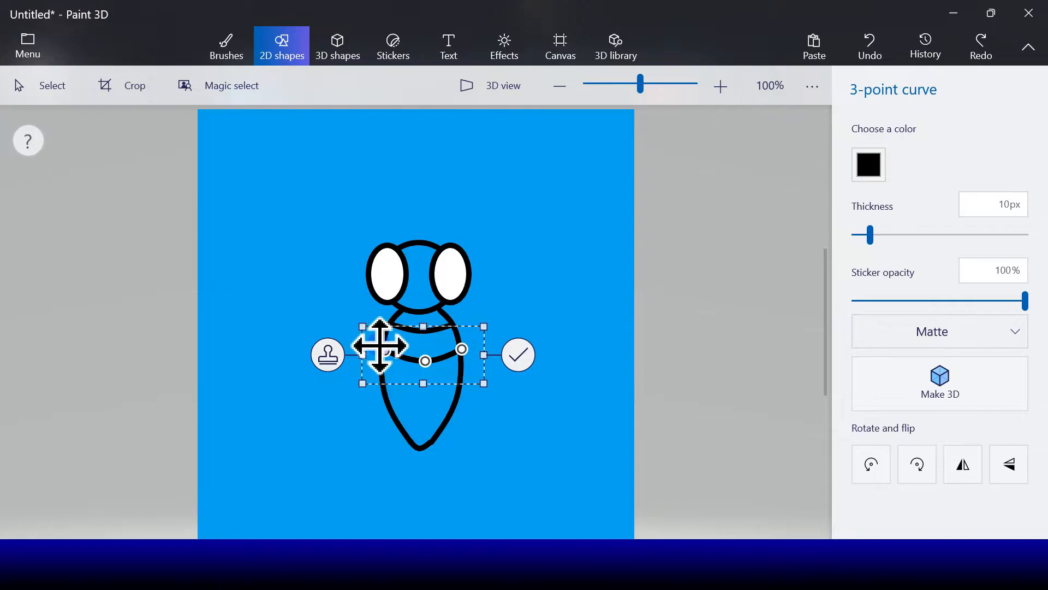
{"action": "left_click", "coordinate": [518, 356]}
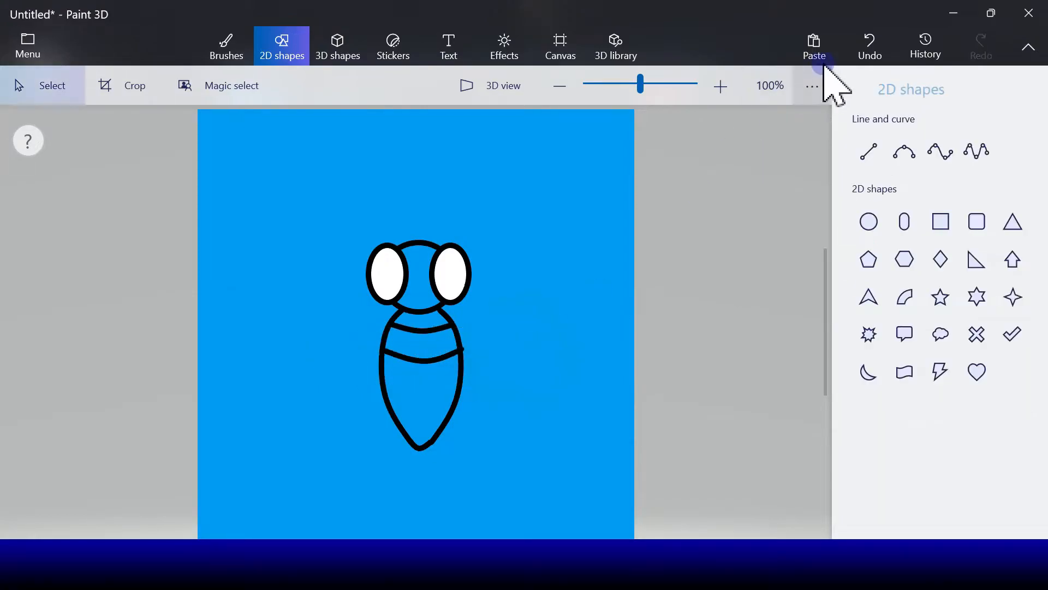
Step: Draw a third and a fourth stripe across the lower body with downward-bowed 3-point curves, the fourth near the tip
{"action": "left_click", "coordinate": [902, 154]}
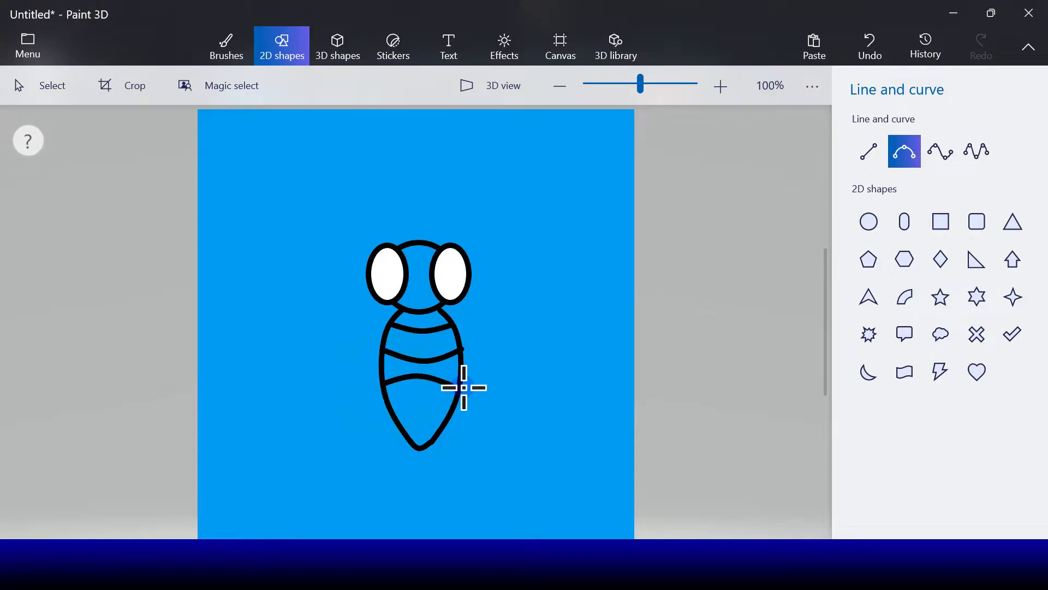
{"action": "mouse_move", "coordinate": [460, 387]}
{"action": "left_mouse_down"}
{"action": "mouse_move", "coordinate": [383, 383]}
{"action": "mouse_move", "coordinate": [416, 387]}
{"action": "left_mouse_up"}
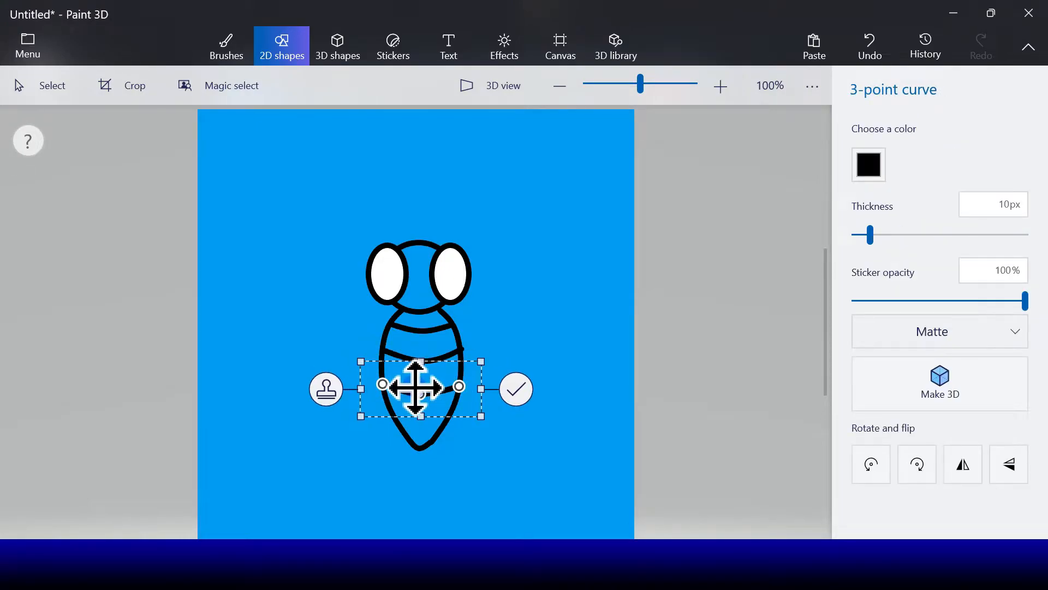
{"action": "left_click", "coordinate": [517, 401]}
{"action": "left_click", "coordinate": [893, 157]}
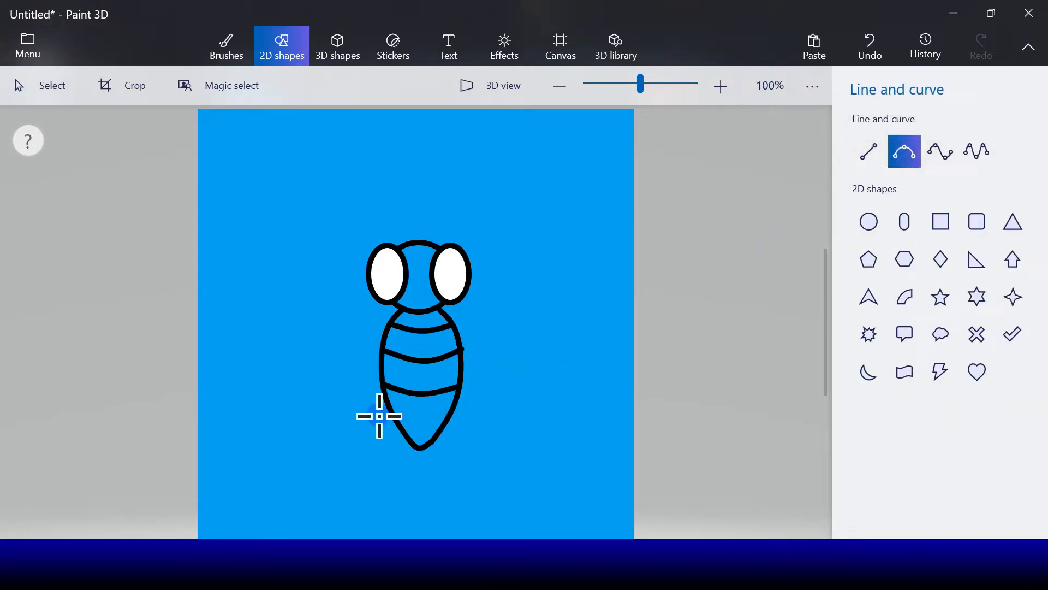
{"action": "mouse_move", "coordinate": [399, 416]}
{"action": "left_mouse_down"}
{"action": "mouse_move", "coordinate": [447, 417]}
{"action": "mouse_move", "coordinate": [419, 421]}
{"action": "left_mouse_up"}
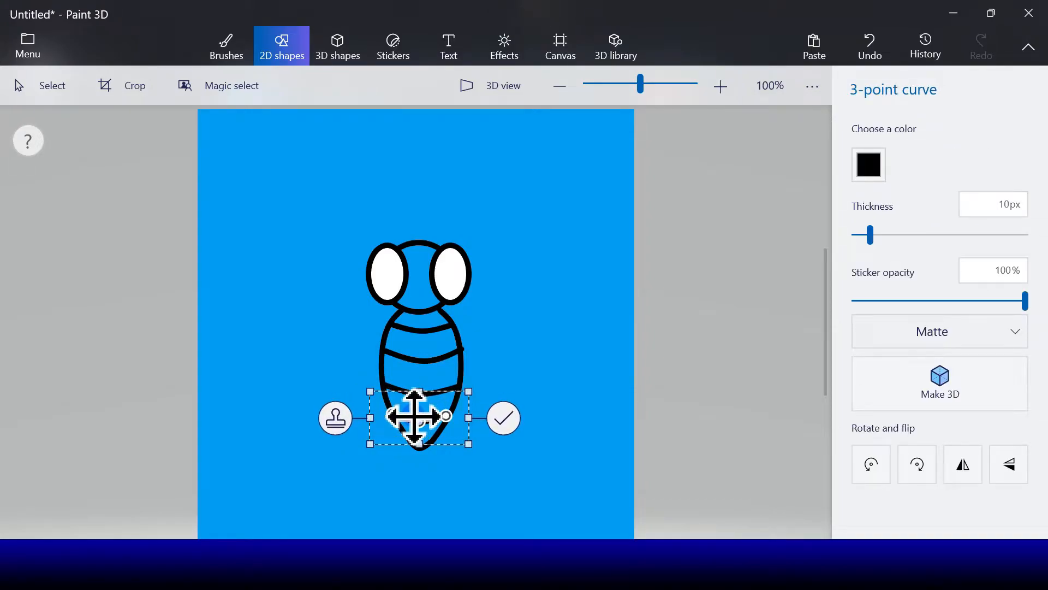
{"action": "left_click", "coordinate": [504, 418]}
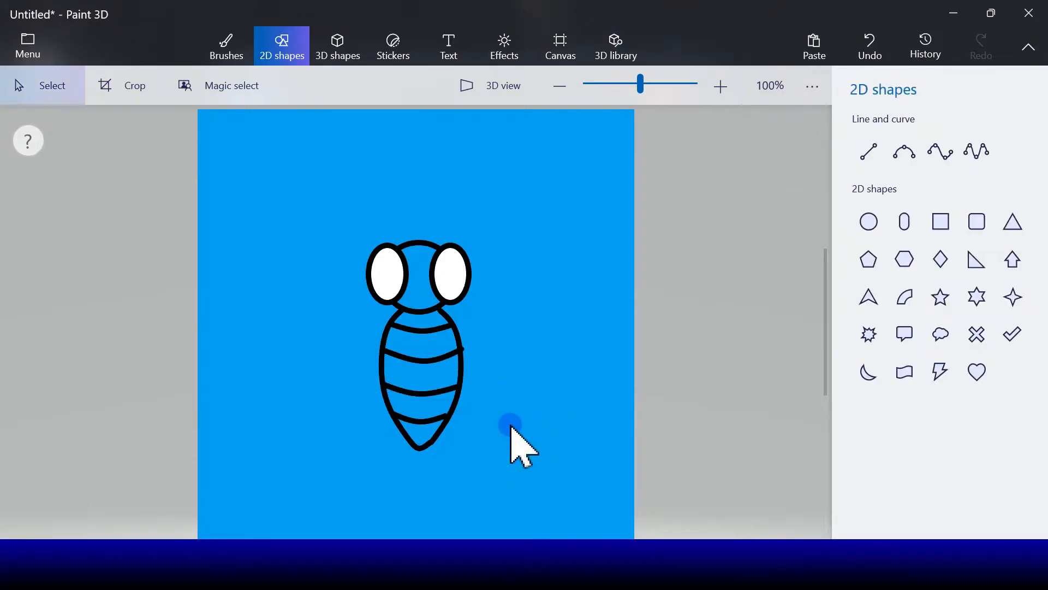
Step: Draw a small black-filled oval pupil inside the left eye and stamp a matching copy into the right eye
{"action": "left_click", "coordinate": [869, 221]}
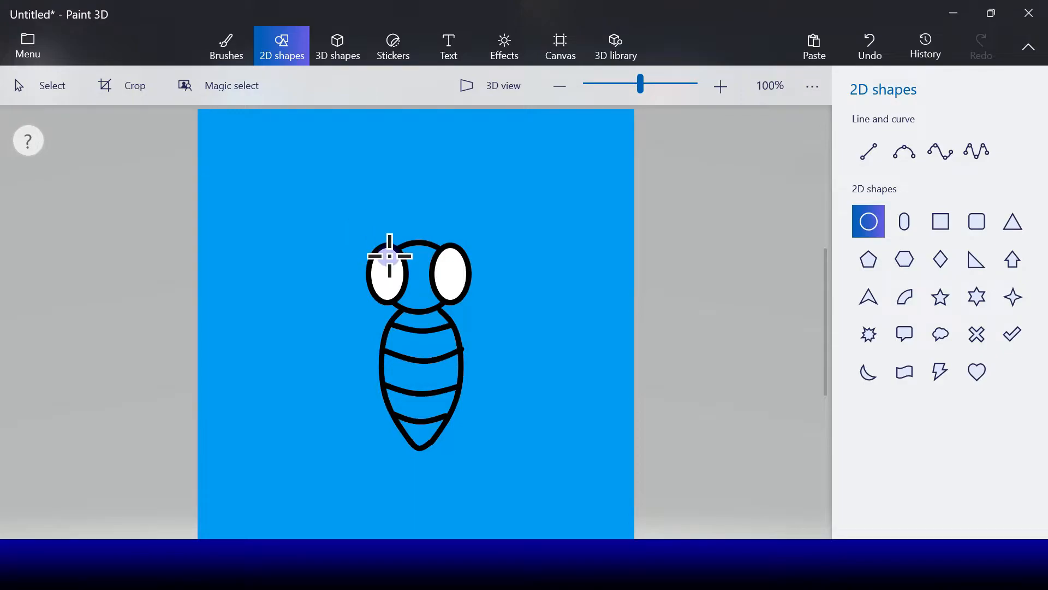
{"action": "mouse_move", "coordinate": [389, 257]}
{"action": "left_mouse_down"}
{"action": "mouse_move", "coordinate": [404, 285]}
{"action": "mouse_move", "coordinate": [354, 299]}
{"action": "left_mouse_up"}
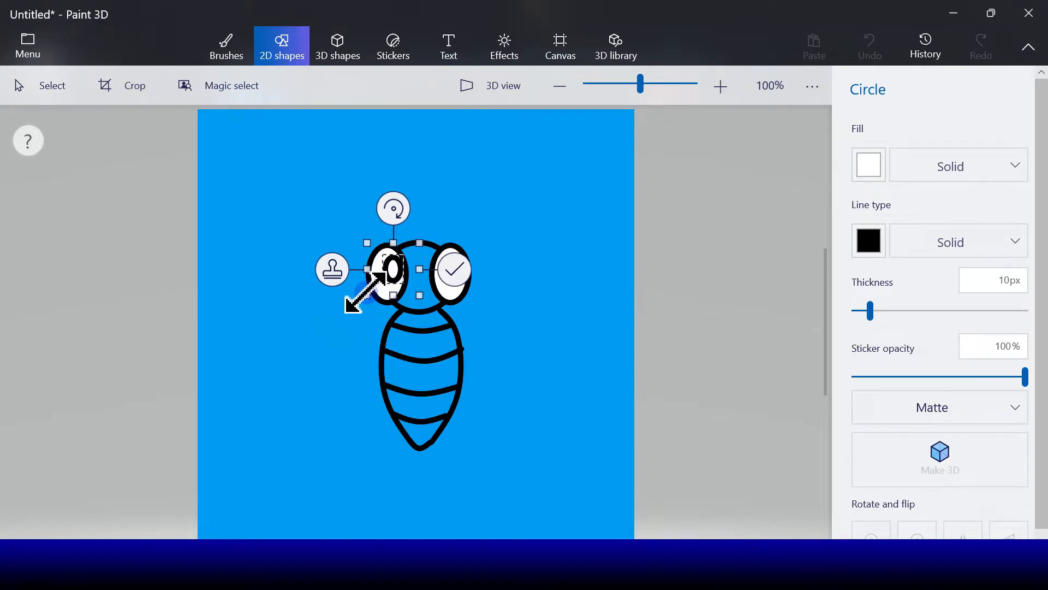
{"action": "left_click", "coordinate": [864, 167]}
{"action": "left_click", "coordinate": [881, 222]}
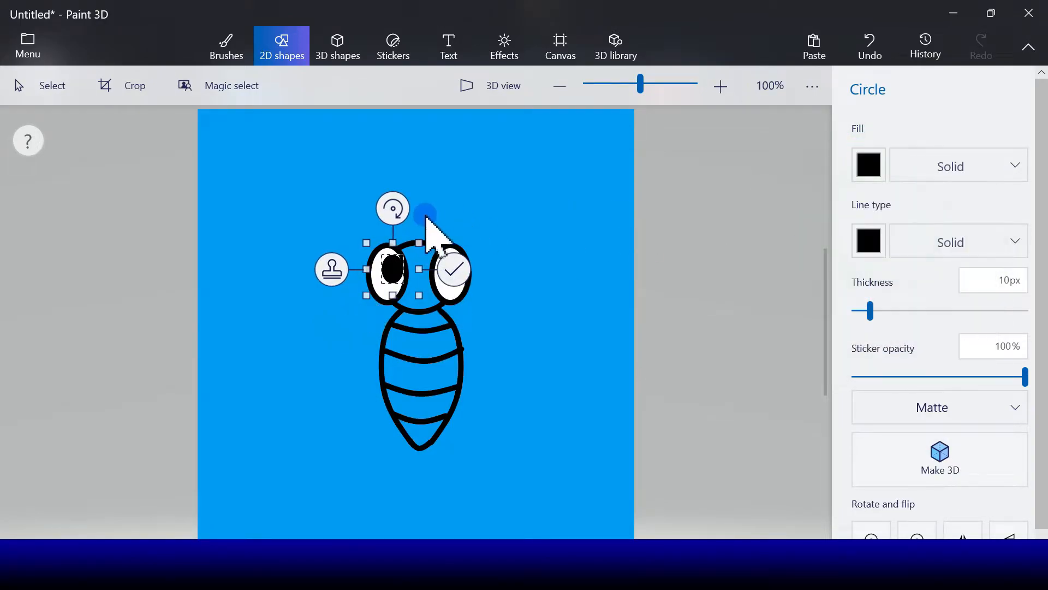
{"action": "left_click", "coordinate": [333, 272]}
{"action": "left_click_drag", "start_coordinate": [409, 281], "coordinate": [455, 274]}
{"action": "left_click", "coordinate": [508, 268]}
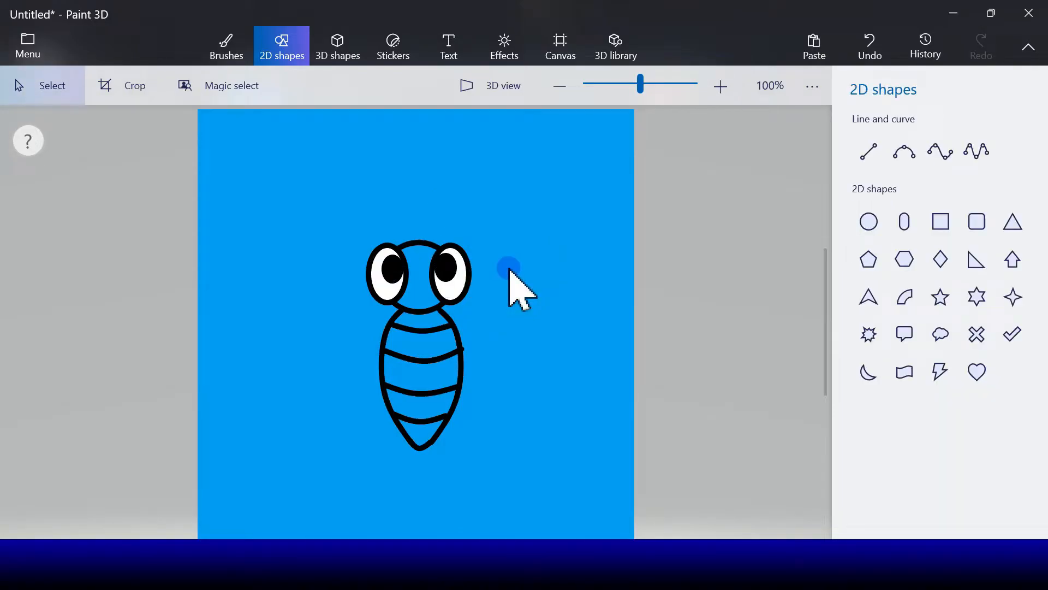
Step: Draw a curled antenna rising from the head's upper left with a 4-point curve, and place a horizontally flipped stamped copy on the right
{"action": "left_click", "coordinate": [969, 151]}
{"action": "left_click", "coordinate": [942, 156]}
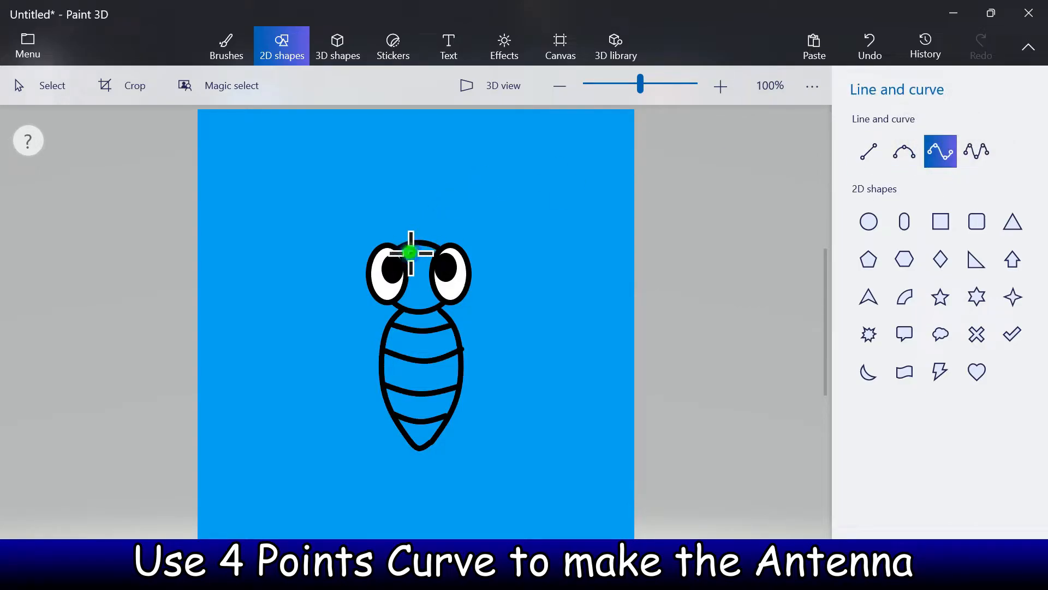
{"action": "left_click", "coordinate": [338, 197]}
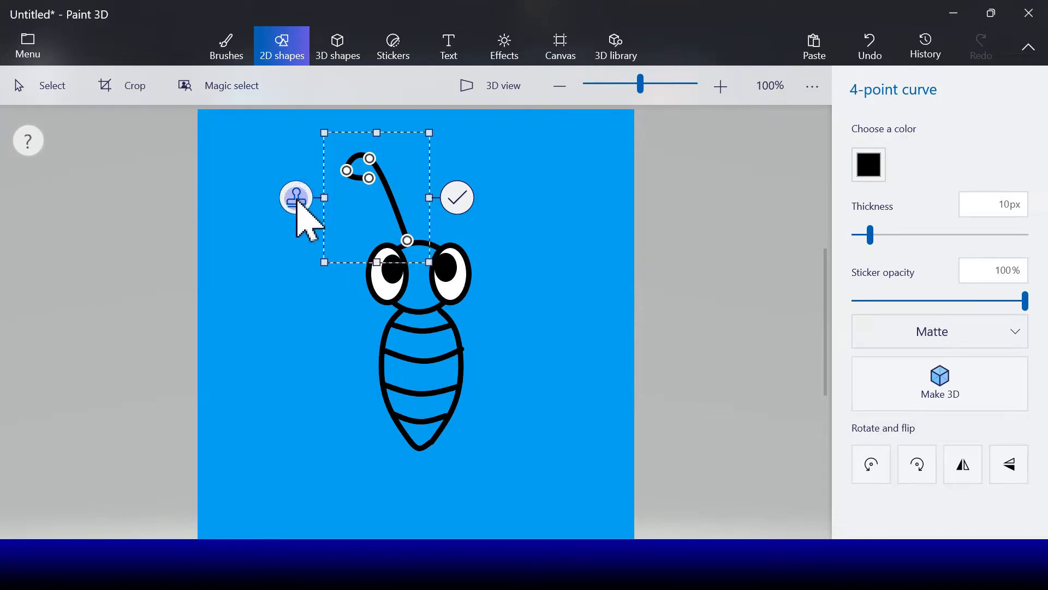
{"action": "left_click", "coordinate": [963, 464]}
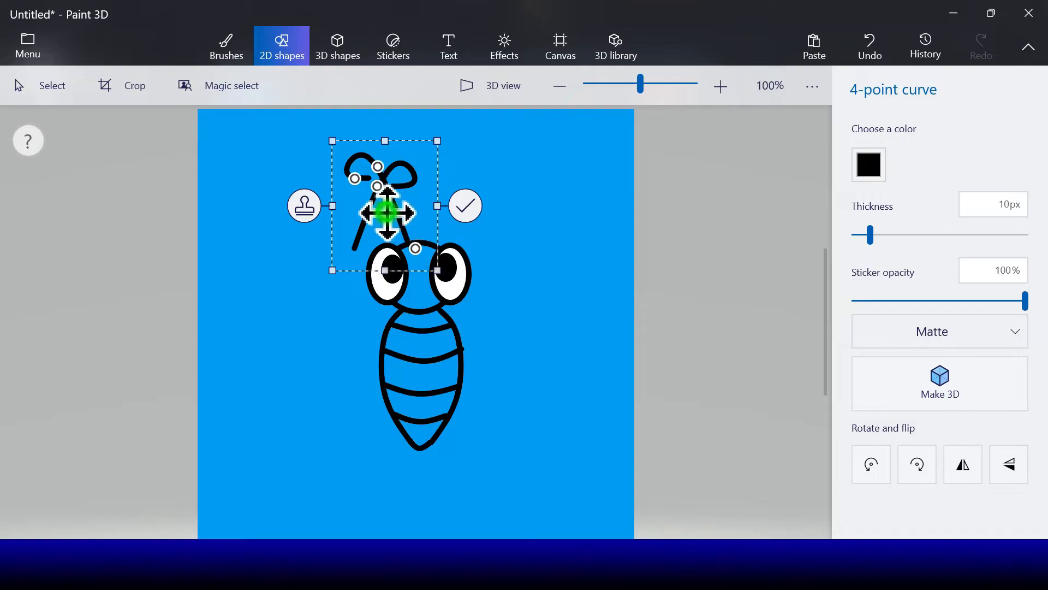
{"action": "mouse_move", "coordinate": [460, 205]}
{"action": "left_mouse_down"}
{"action": "mouse_move", "coordinate": [475, 206]}
{"action": "mouse_move", "coordinate": [464, 206]}
{"action": "left_mouse_up"}
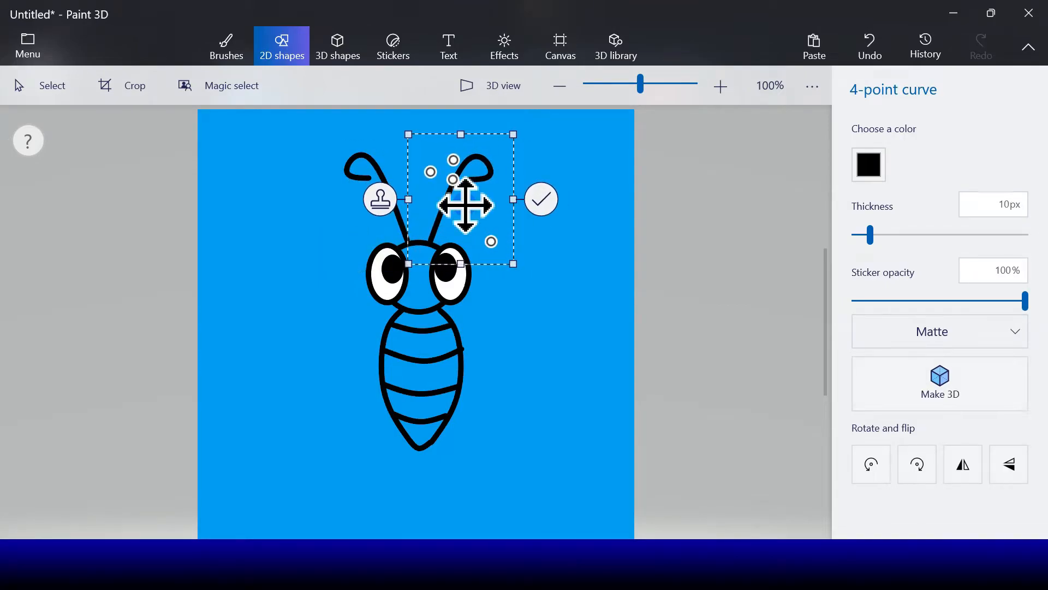
{"action": "left_click", "coordinate": [541, 200]}
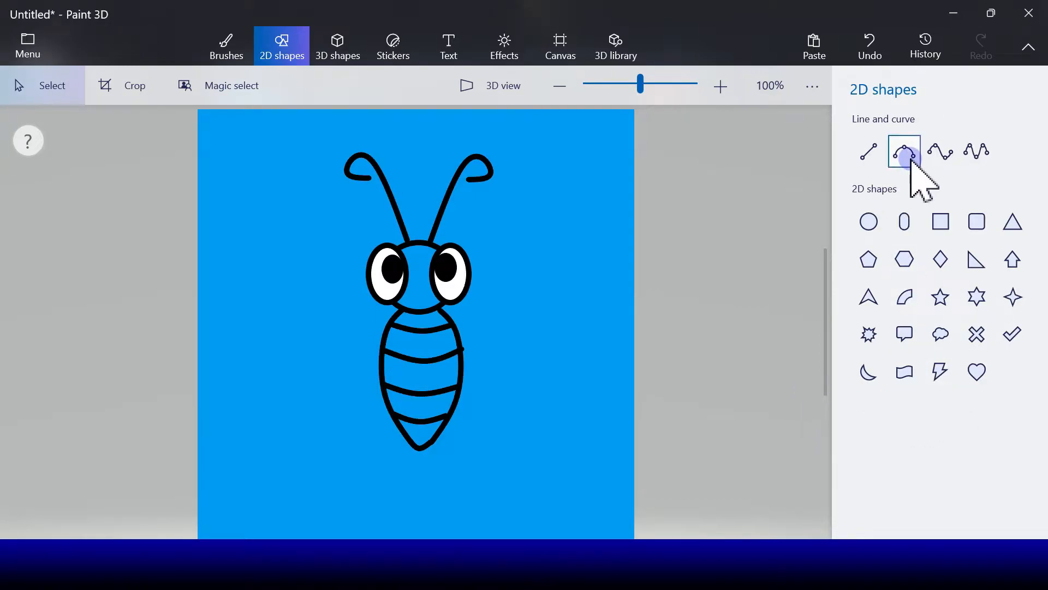
Step: Draw the rounded lower left wing with a 4-point curve from the body's left side to near its pointed lower end
{"action": "left_click", "coordinate": [939, 155]}
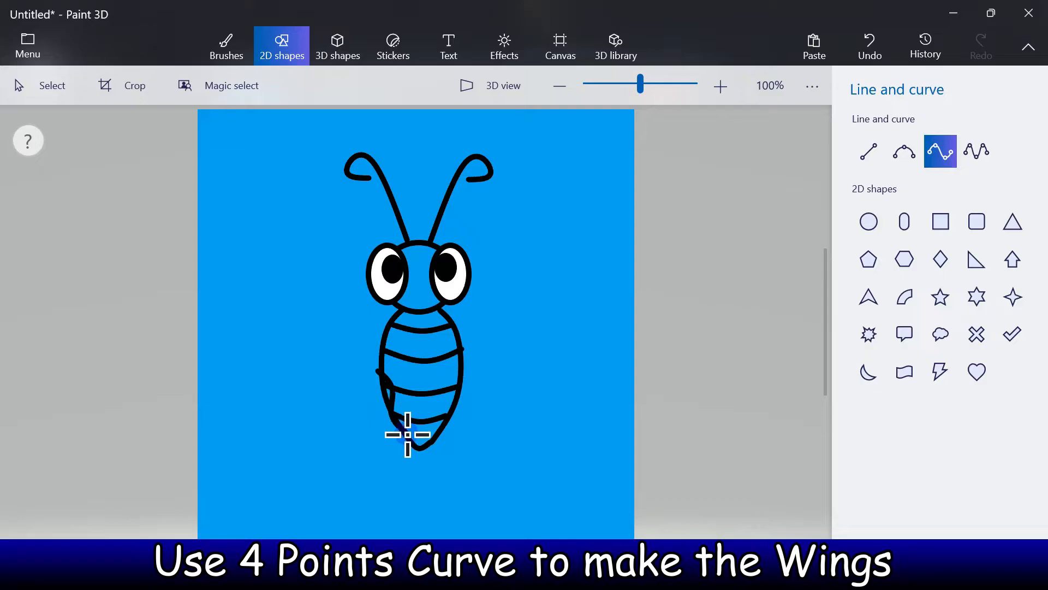
{"action": "mouse_move", "coordinate": [407, 436]}
{"action": "left_mouse_down"}
{"action": "mouse_move", "coordinate": [391, 391]}
{"action": "mouse_move", "coordinate": [289, 372]}
{"action": "left_mouse_up"}
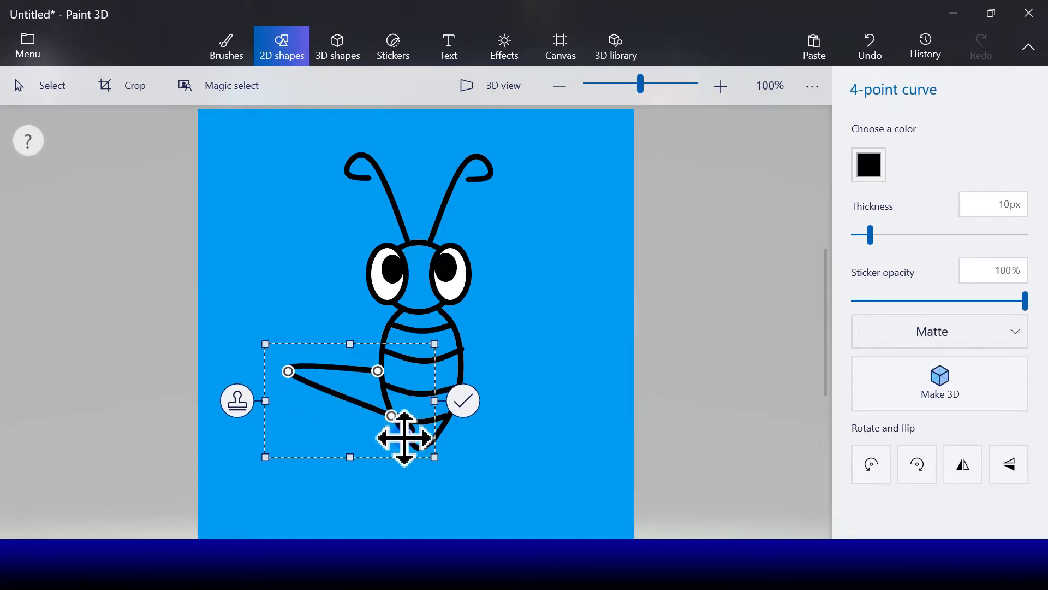
{"action": "left_click_drag", "start_coordinate": [373, 440], "coordinate": [333, 483]}
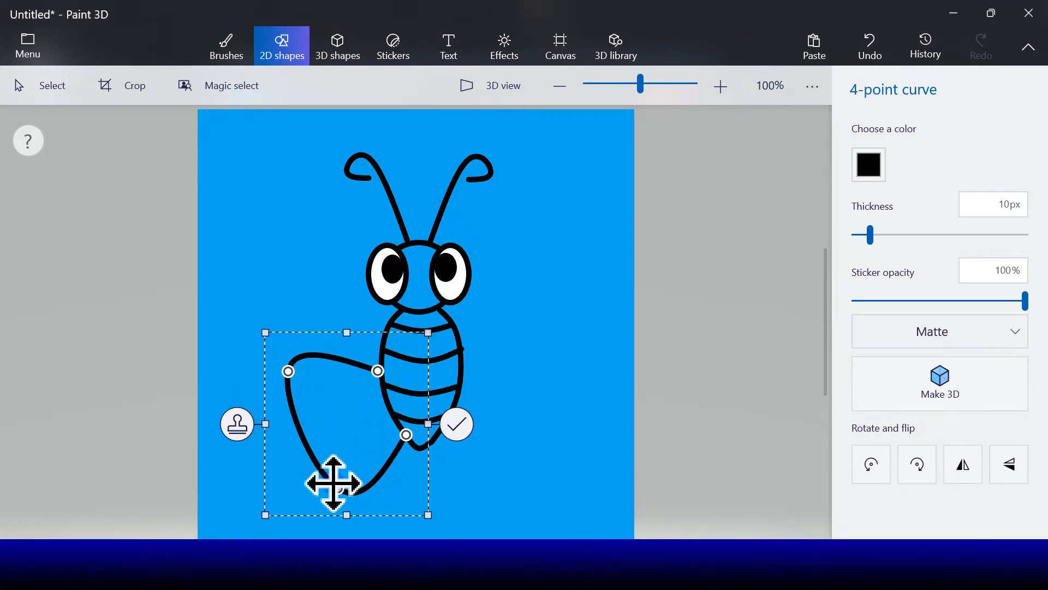
Step: Stamp a copy of the lower left wing, flip it horizontally and attach it to the body's right side
{"action": "left_click", "coordinate": [238, 429]}
{"action": "left_click_drag", "start_coordinate": [352, 423], "coordinate": [433, 417]}
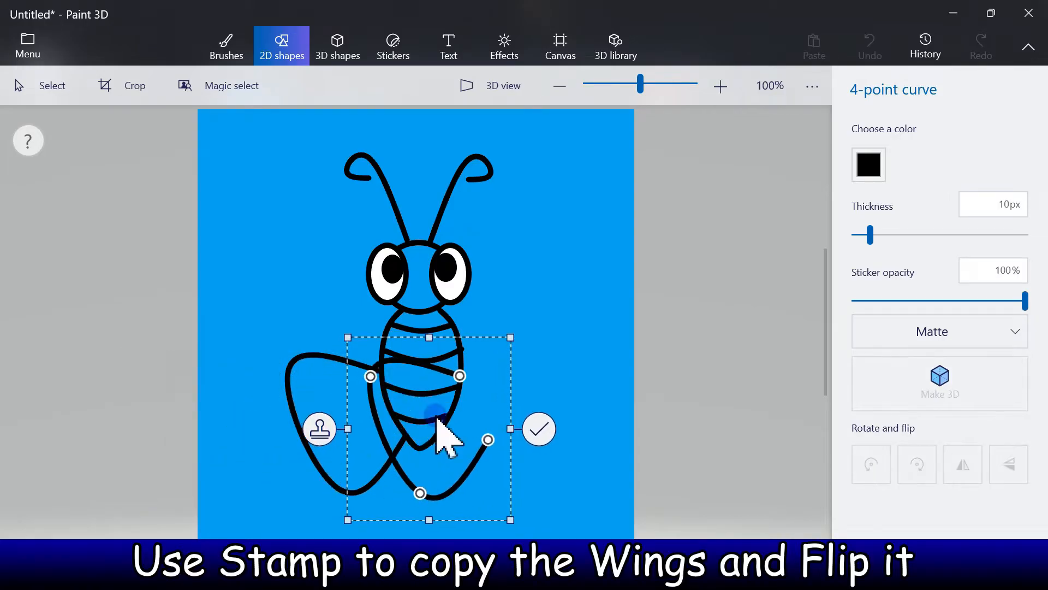
{"action": "left_click", "coordinate": [963, 473]}
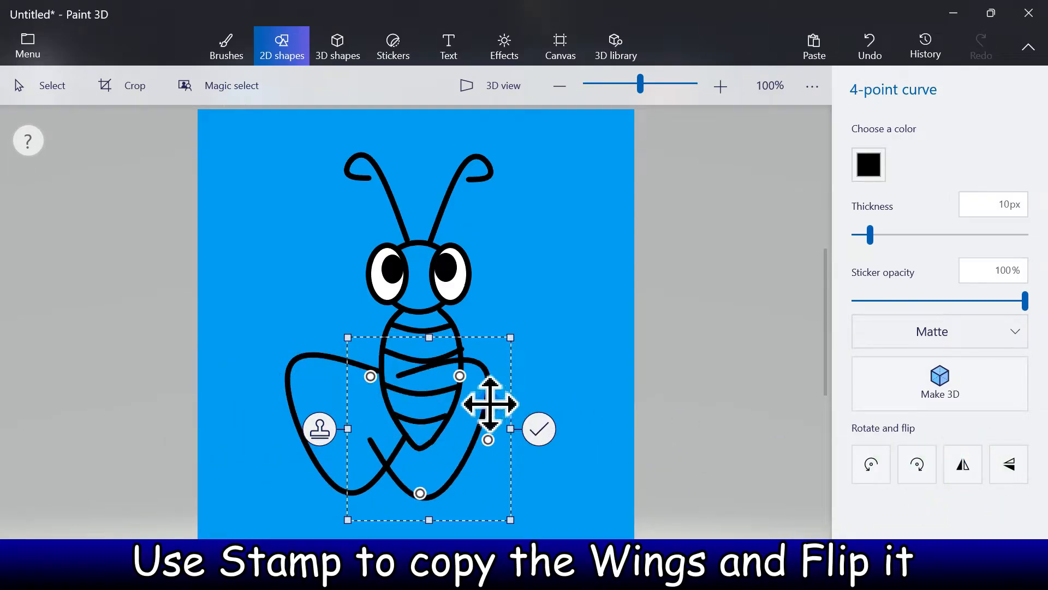
{"action": "left_click_drag", "start_coordinate": [445, 417], "coordinate": [507, 413]}
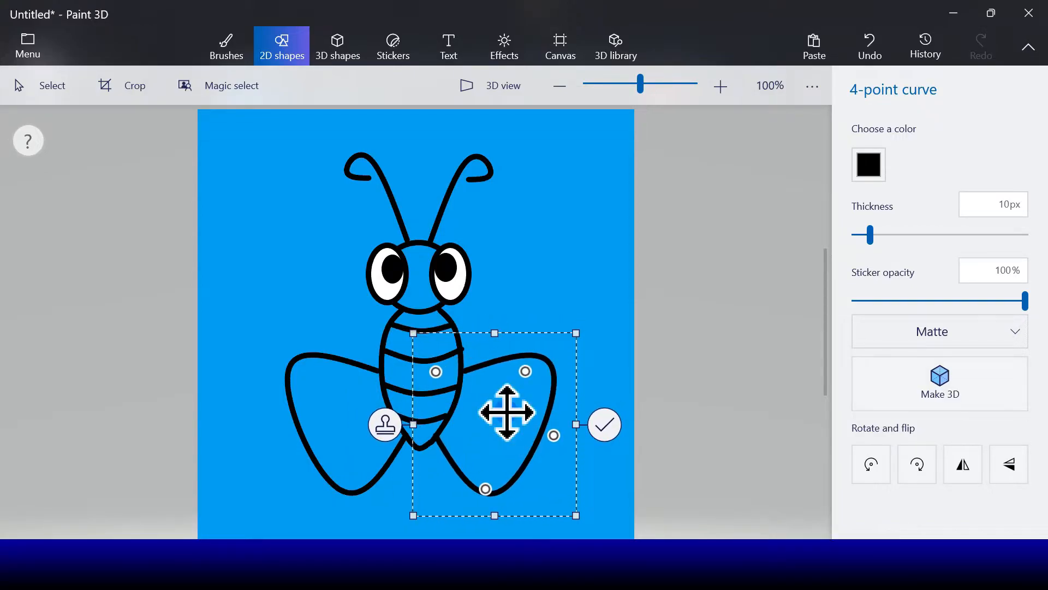
{"action": "left_click", "coordinate": [605, 426]}
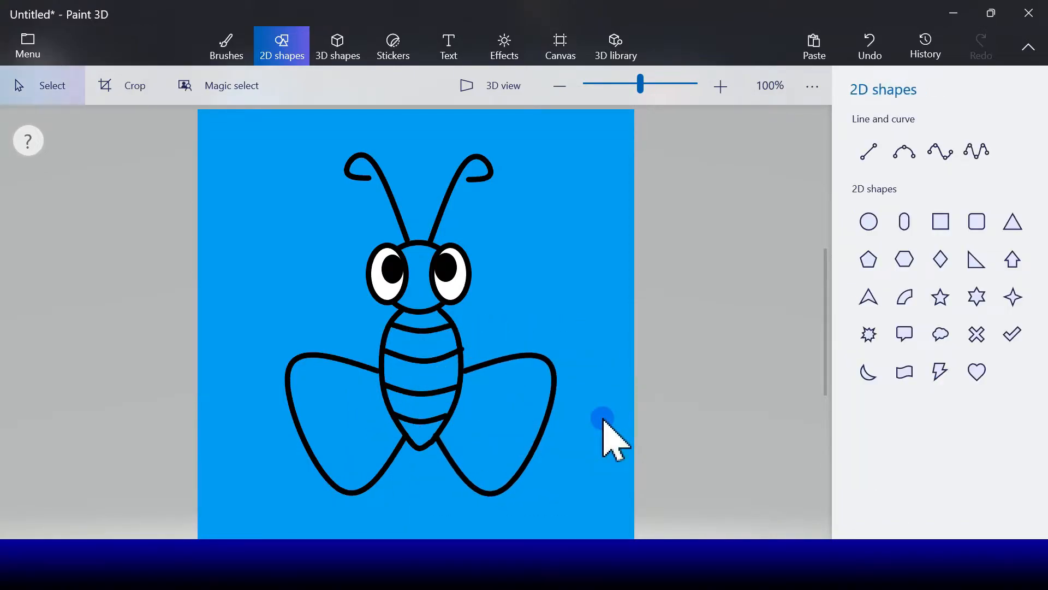
Step: Draw the large upper left wing with a 4-point curve from the left eye to the top of the lower left wing
{"action": "left_click", "coordinate": [939, 160]}
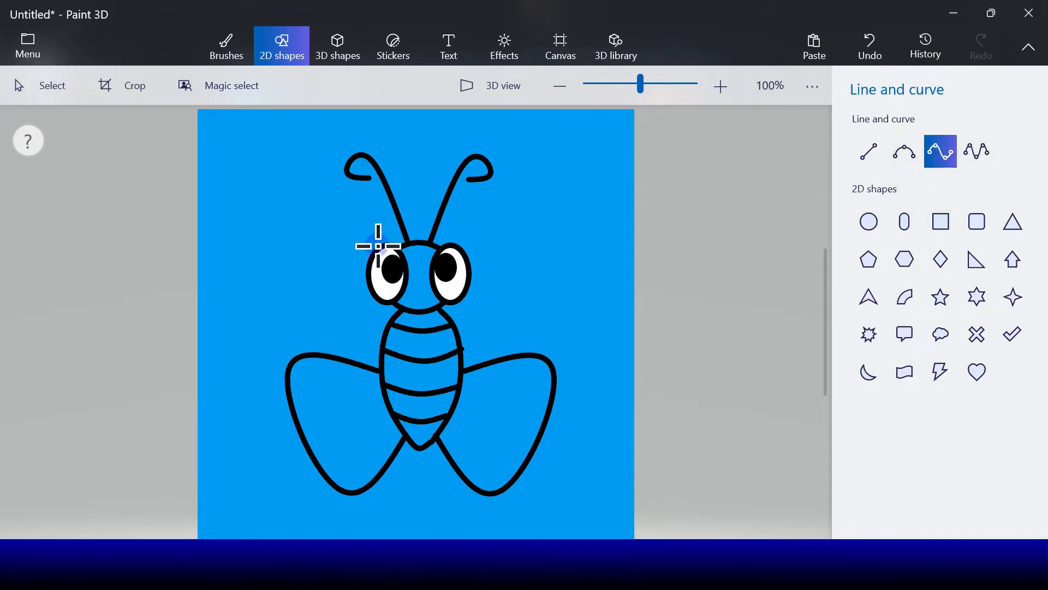
{"action": "left_click_drag", "start_coordinate": [377, 248], "coordinate": [296, 354]}
{"action": "mouse_move", "coordinate": [356, 284]}
{"action": "left_mouse_down"}
{"action": "mouse_move", "coordinate": [272, 206]}
{"action": "mouse_move", "coordinate": [357, 294]}
{"action": "left_mouse_up"}
{"action": "left_click_drag", "start_coordinate": [318, 227], "coordinate": [269, 152]}
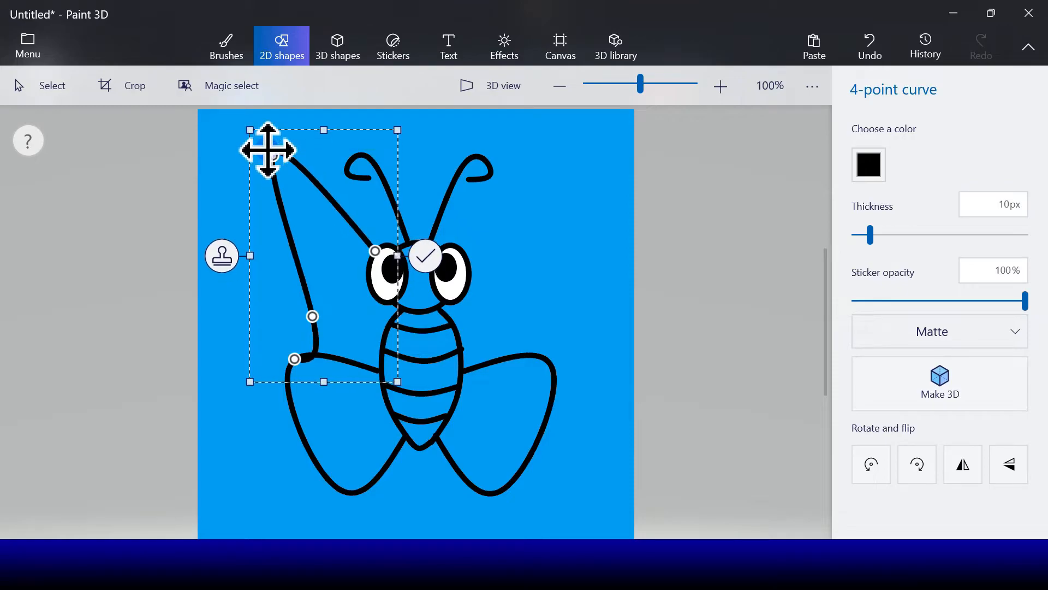
{"action": "left_click_drag", "start_coordinate": [311, 314], "coordinate": [242, 315]}
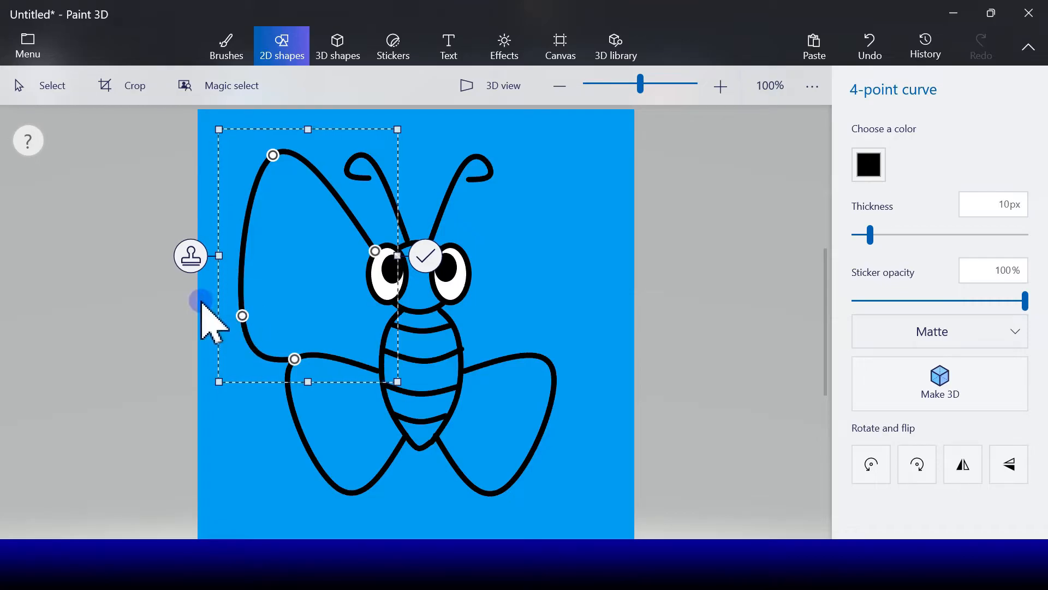
Step: Stamp a copy of the upper left wing, flip it horizontally and place it between the right eye and the lower right wing
{"action": "left_click", "coordinate": [192, 255]}
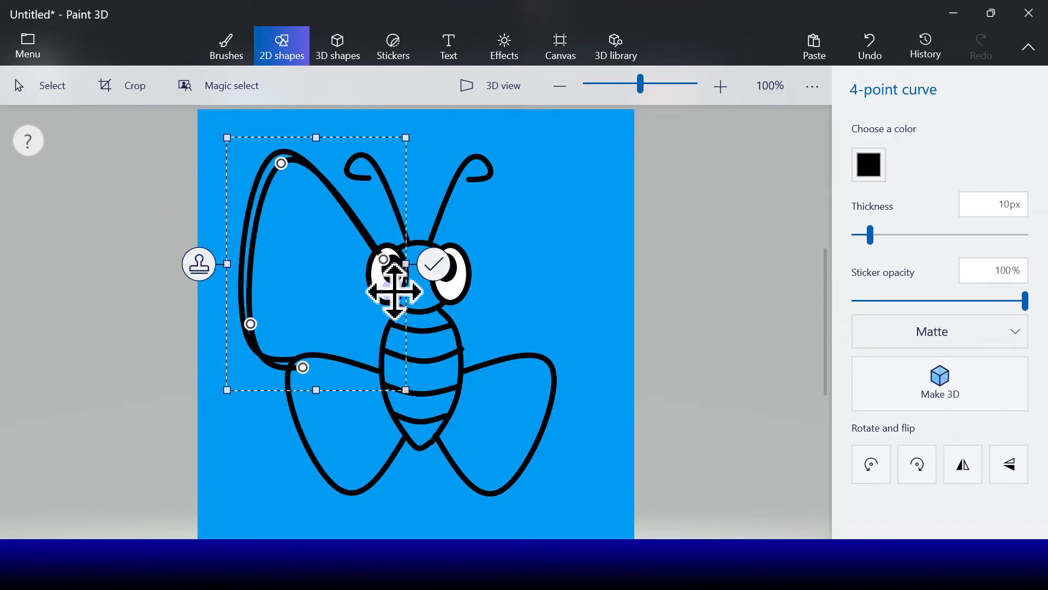
{"action": "left_click", "coordinate": [964, 465]}
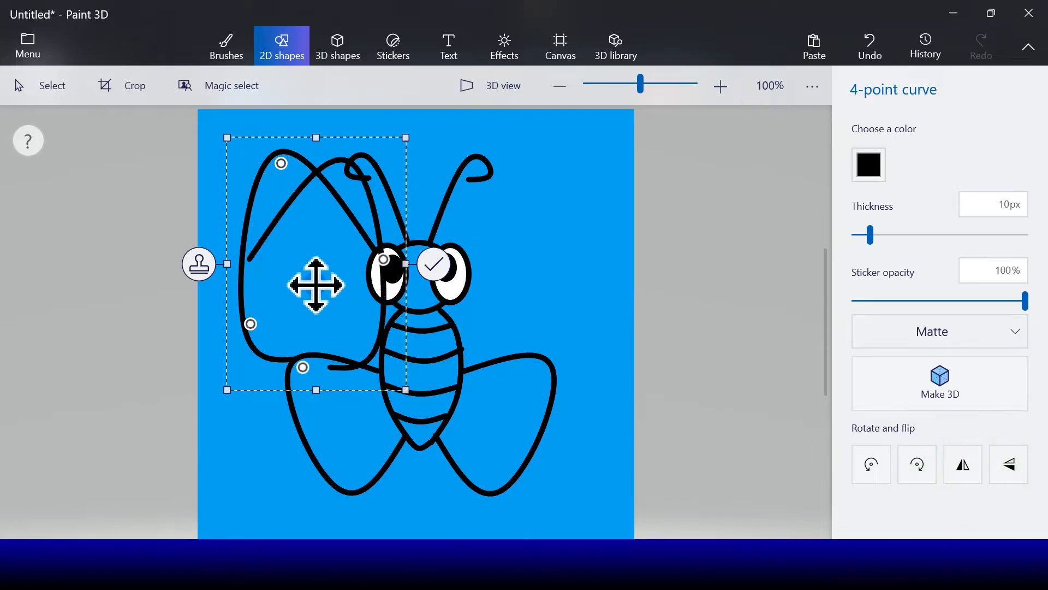
{"action": "left_click_drag", "start_coordinate": [312, 283], "coordinate": [529, 274]}
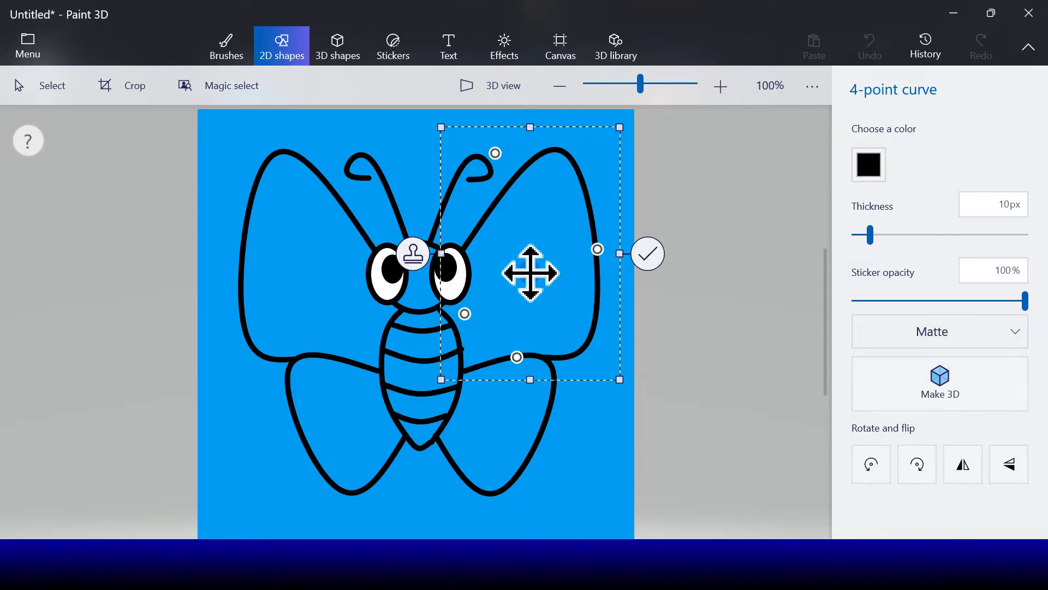
{"action": "left_click", "coordinate": [648, 254]}
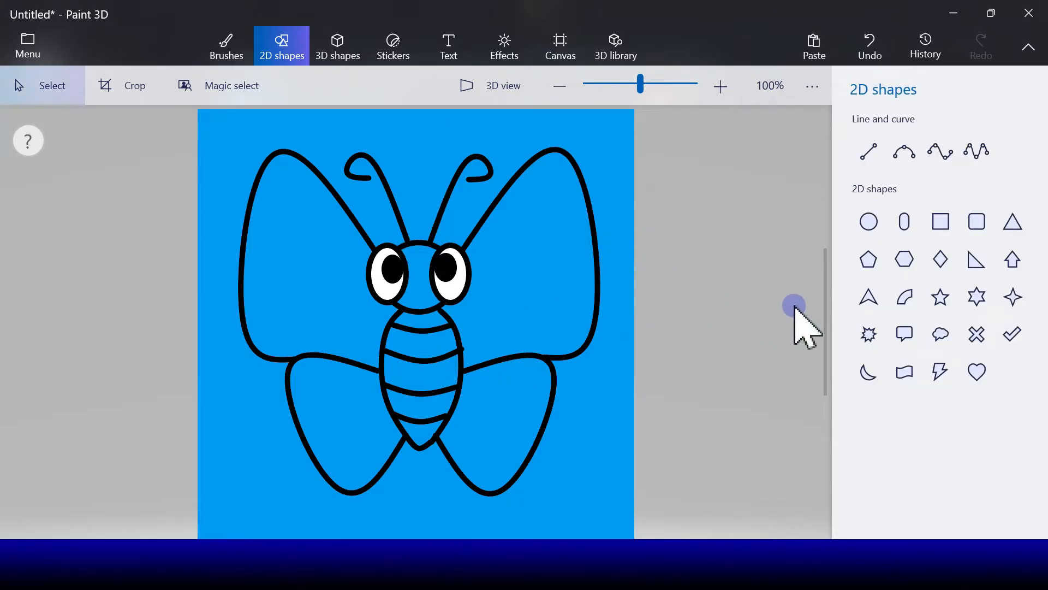
Step: Draw an upright oval spot inside the upper left wing, tilt it slightly counterclockwise and position it near the wing's top
{"action": "left_click", "coordinate": [913, 166]}
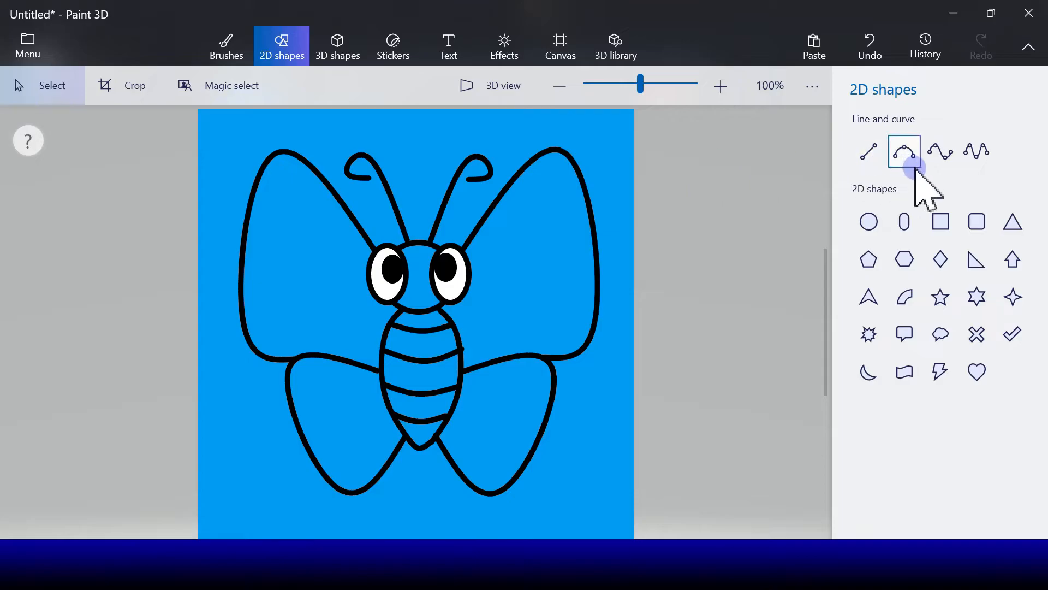
{"action": "left_click", "coordinate": [869, 221]}
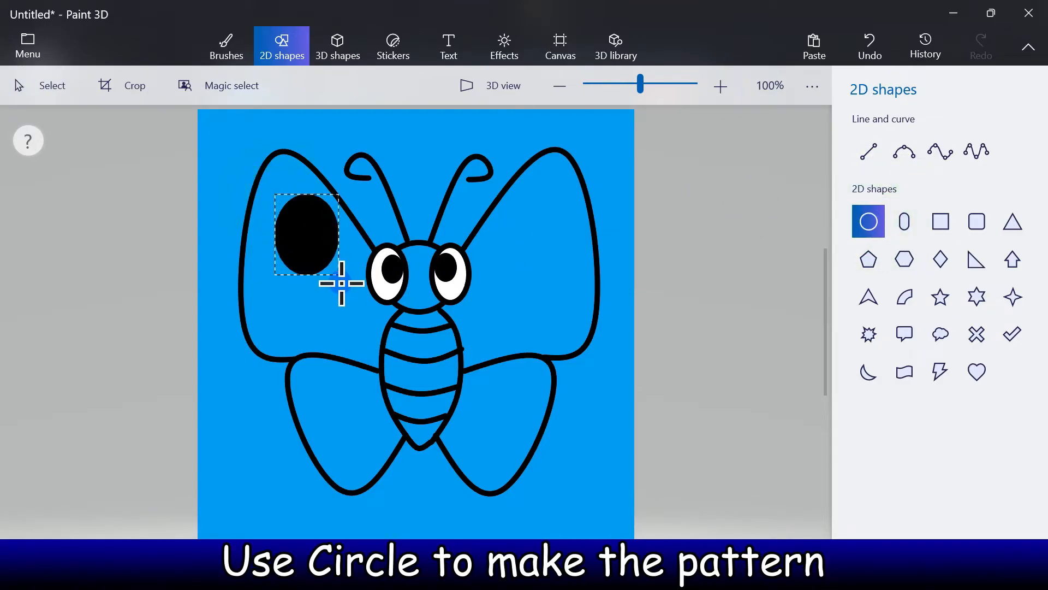
{"action": "left_click_drag", "start_coordinate": [342, 296], "coordinate": [341, 293]}
{"action": "left_click_drag", "start_coordinate": [309, 161], "coordinate": [281, 158]}
{"action": "left_click_drag", "start_coordinate": [307, 239], "coordinate": [298, 230]}
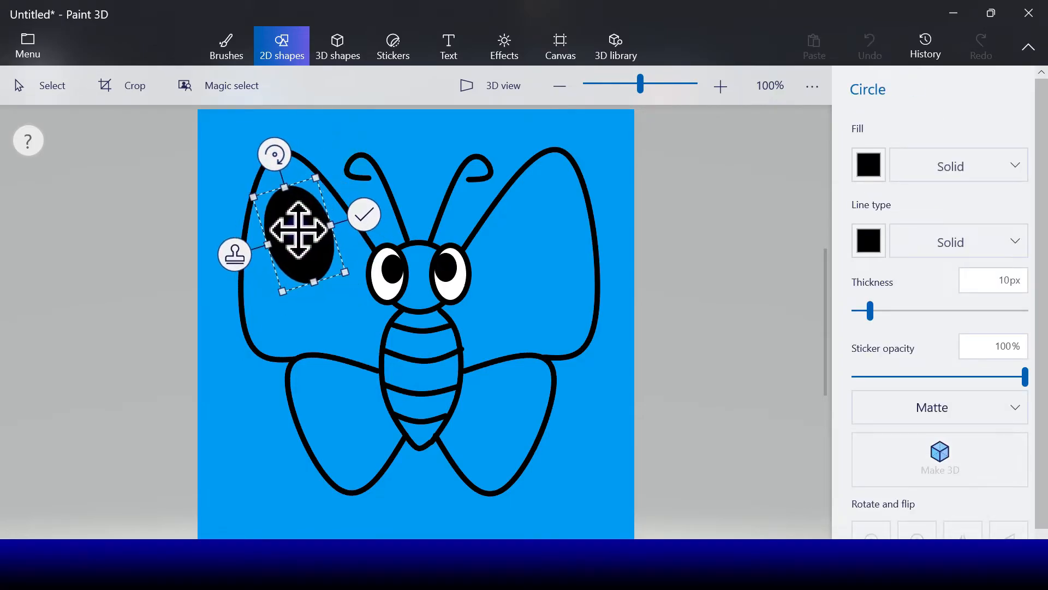
Step: Set both the fill and the line colour of the upper left wing's oval spot to yellow
{"action": "left_click", "coordinate": [870, 174]}
{"action": "left_click", "coordinate": [886, 253]}
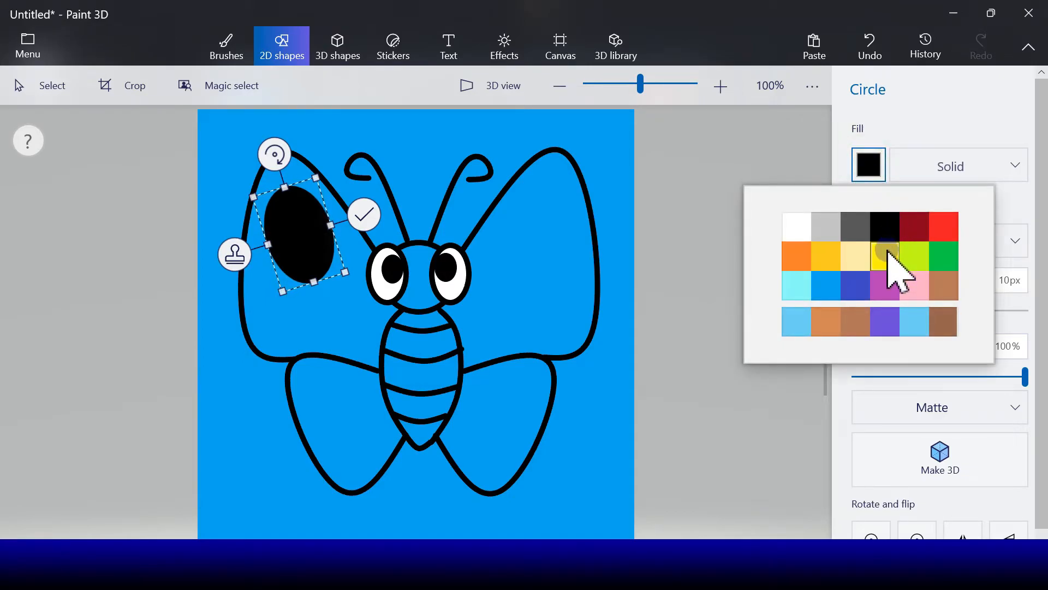
{"action": "left_click", "coordinate": [874, 247]}
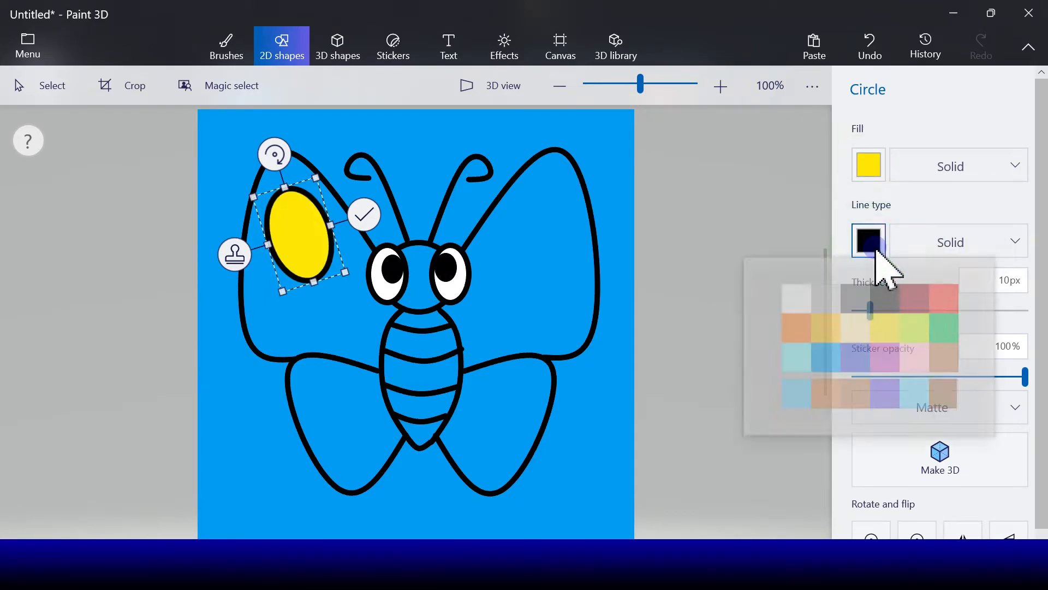
{"action": "left_click", "coordinate": [885, 329]}
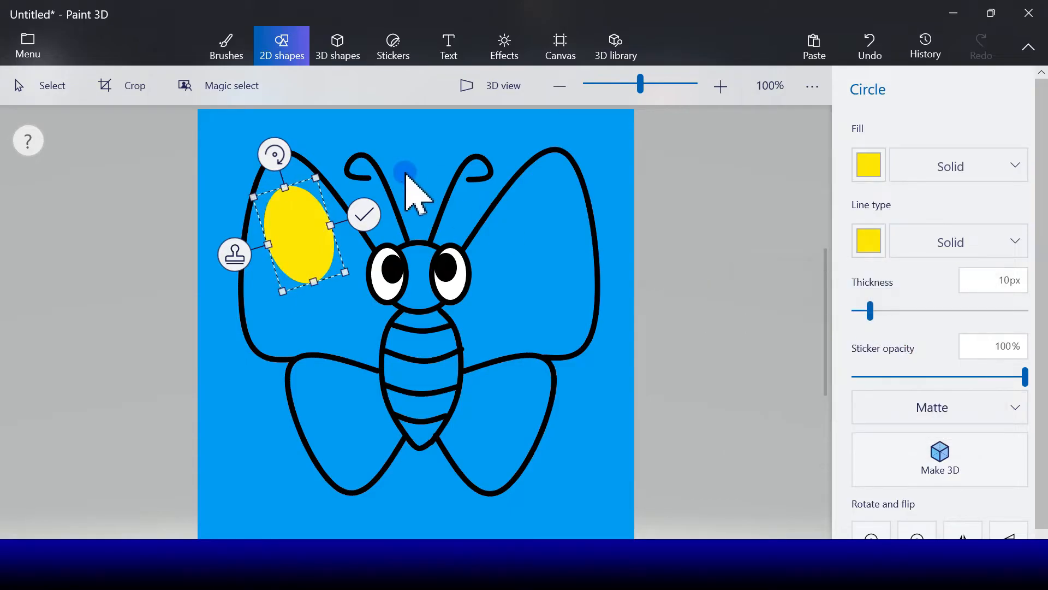
Step: Stamp a copy of the upper left wing's yellow oval, flip it horizontally and place it near the top of the upper right wing
{"action": "left_click", "coordinate": [241, 264]}
{"action": "left_click_drag", "start_coordinate": [304, 245], "coordinate": [549, 235]}
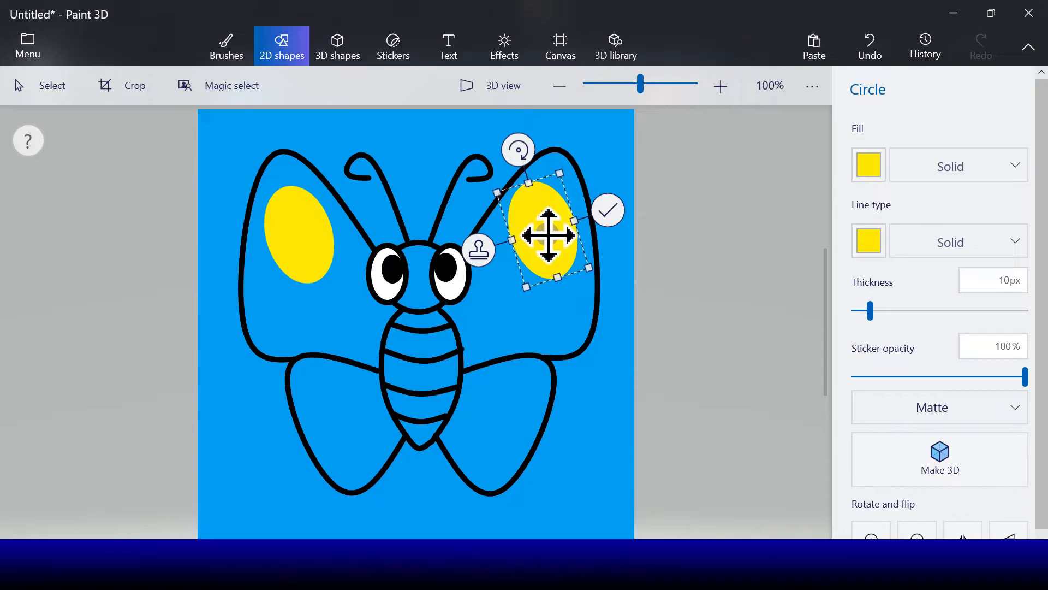
{"action": "left_click", "coordinate": [964, 527]}
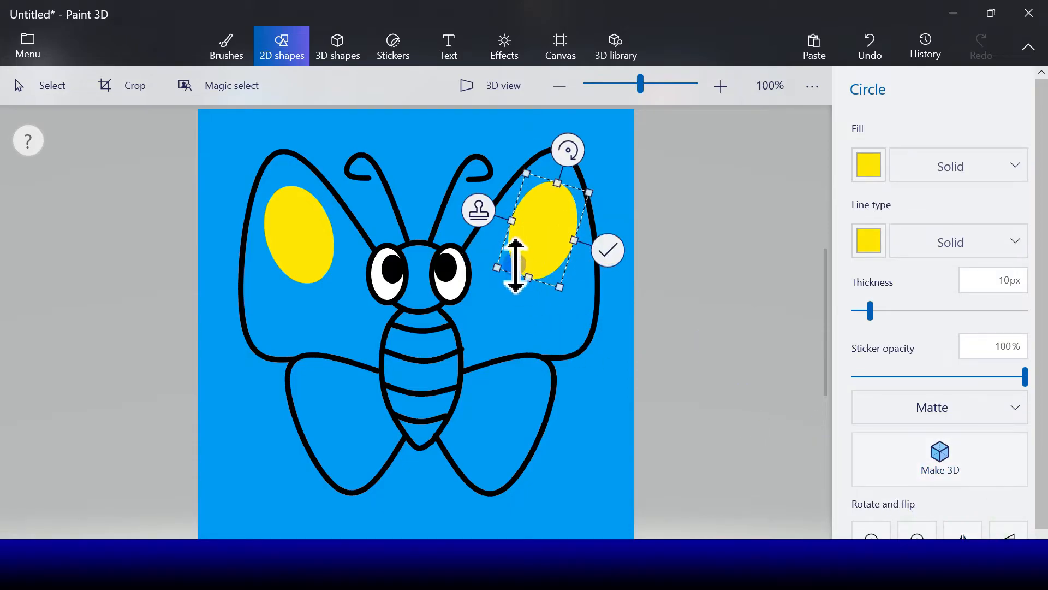
{"action": "left_click_drag", "start_coordinate": [540, 241], "coordinate": [538, 241]}
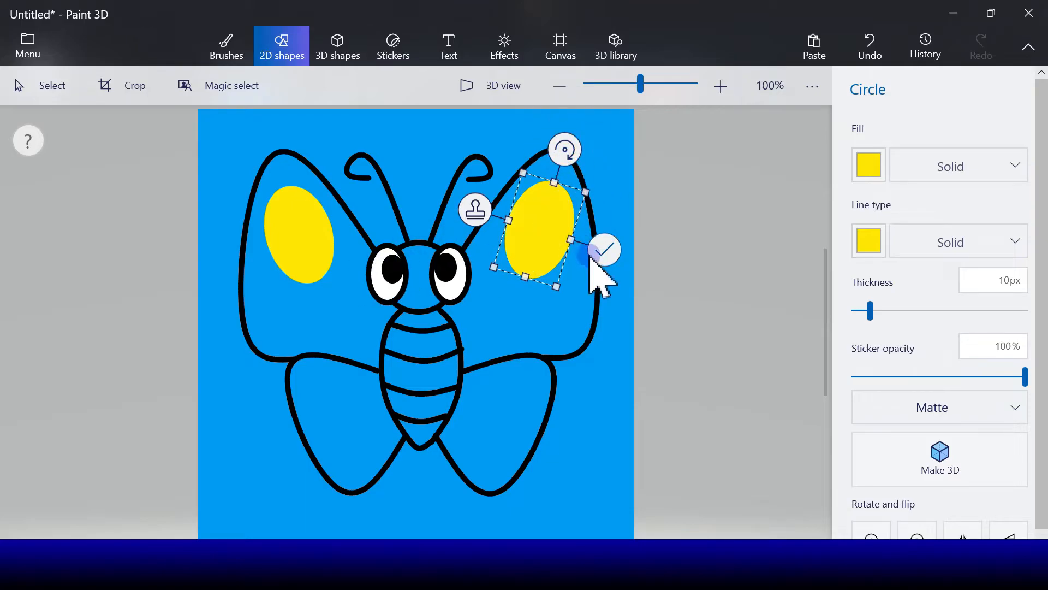
Step: Place a counterclockwise-tilted copy of the yellow oval in the lower left wing, shrink it to a round spot and copy that into the lower right wing
{"action": "left_click", "coordinate": [474, 213]}
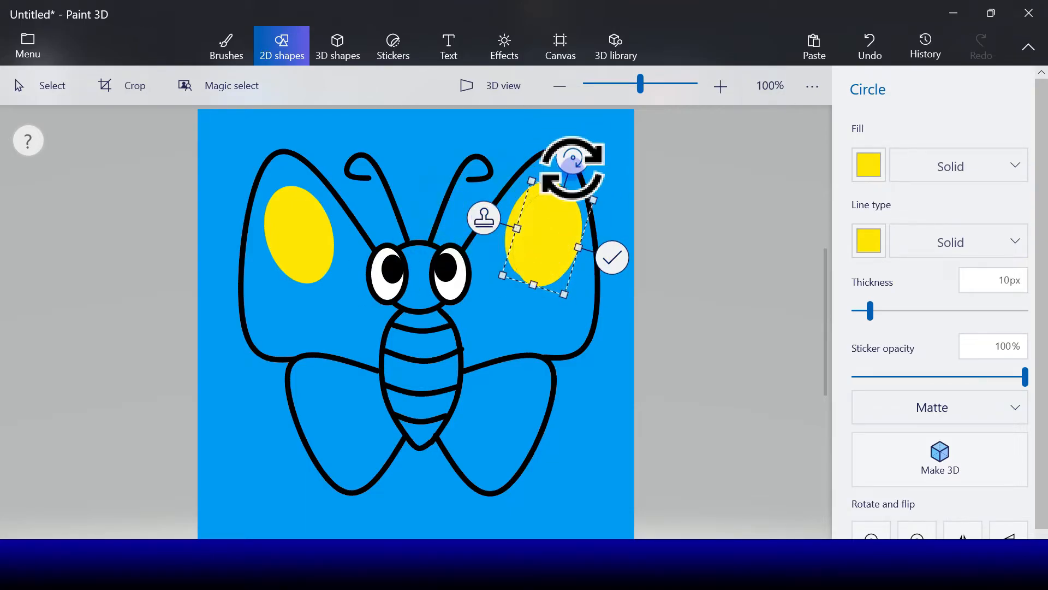
{"action": "left_click_drag", "start_coordinate": [572, 164], "coordinate": [519, 159]}
{"action": "left_click_drag", "start_coordinate": [535, 239], "coordinate": [350, 417]}
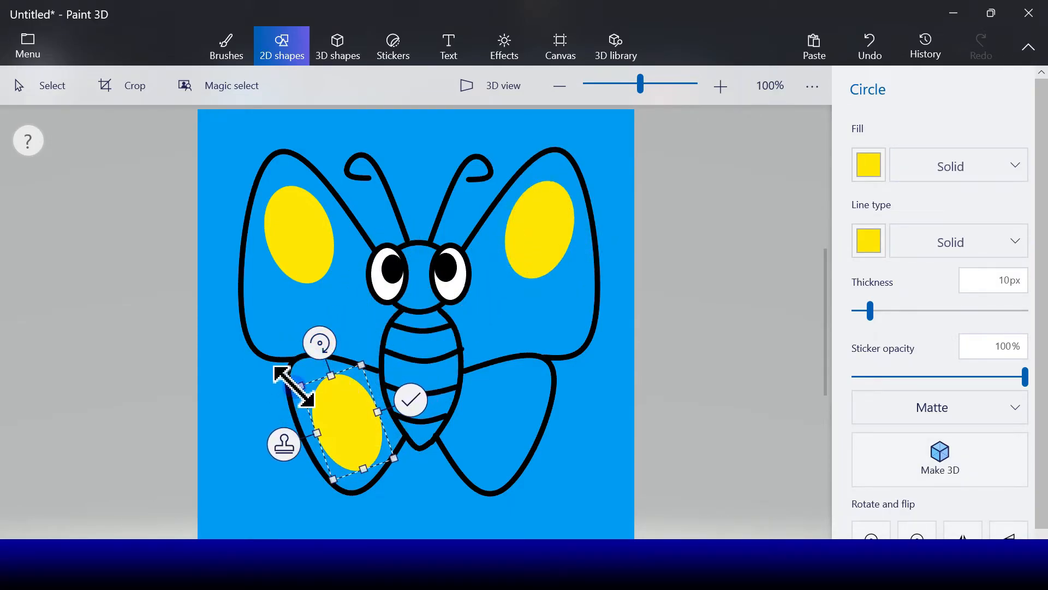
{"action": "left_click_drag", "start_coordinate": [294, 386], "coordinate": [342, 421]}
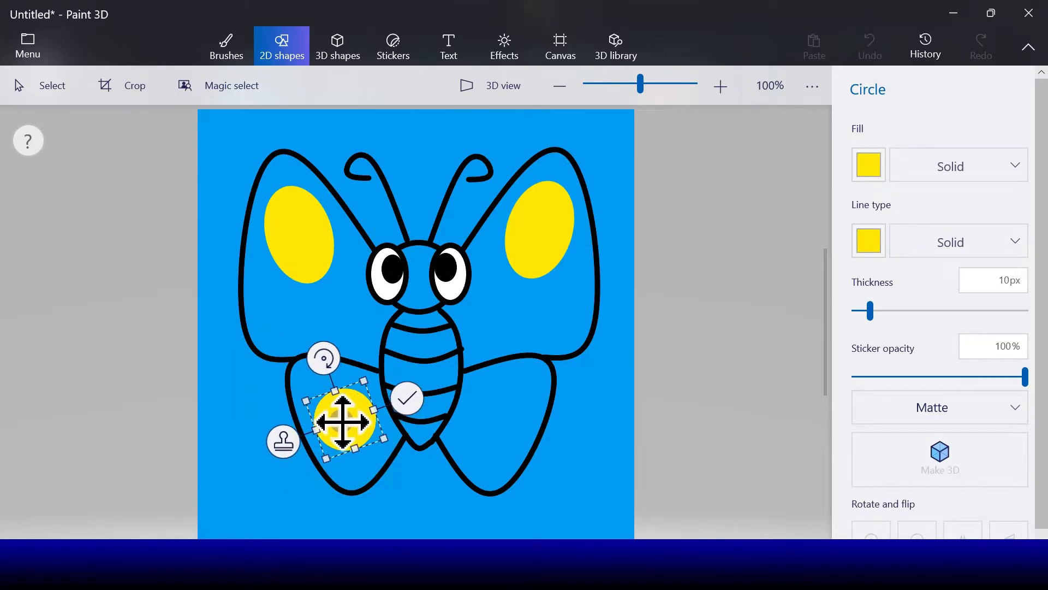
{"action": "left_click", "coordinate": [286, 442]}
{"action": "left_click_drag", "start_coordinate": [355, 431], "coordinate": [507, 430]}
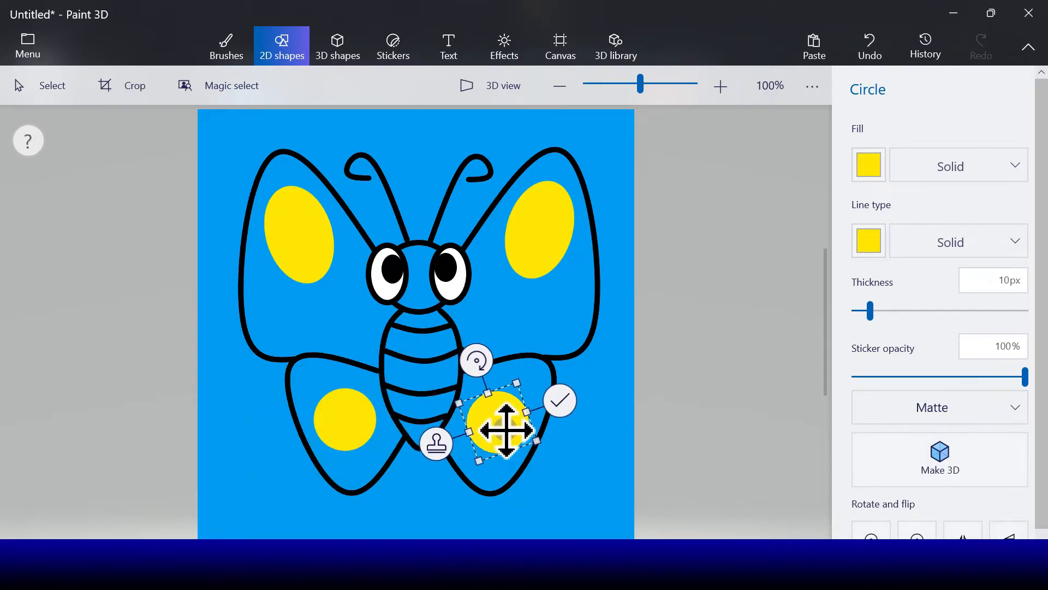
Step: Add resized copies of the round yellow spot: two in the lower part of each upper wing and a small one atop each lower wing
{"action": "left_click", "coordinate": [437, 444]}
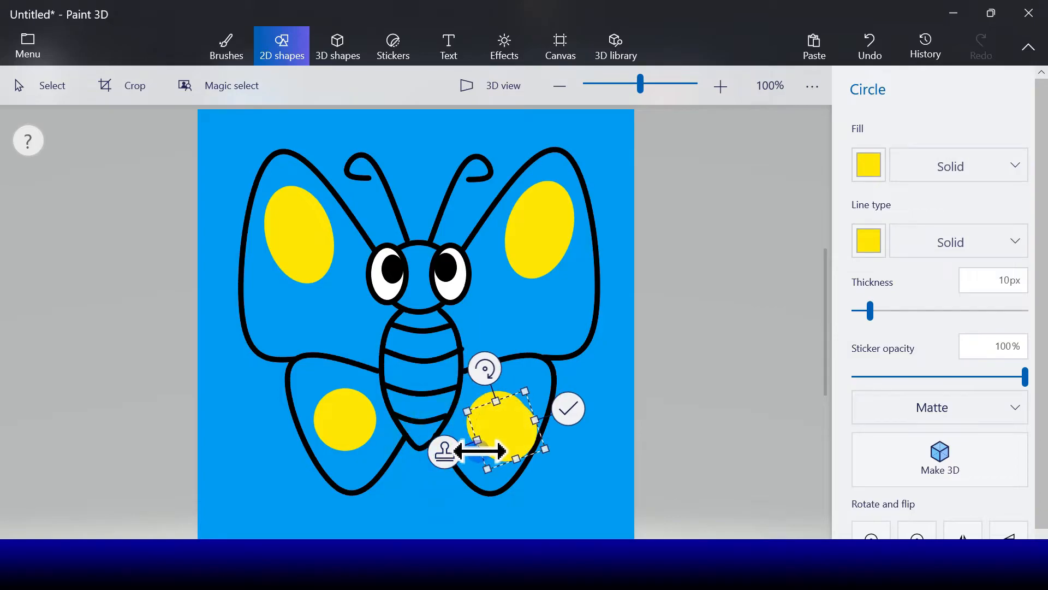
{"action": "left_click_drag", "start_coordinate": [486, 461], "coordinate": [493, 321]}
{"action": "left_click", "coordinate": [472, 400]}
{"action": "left_click", "coordinate": [264, 403]}
{"action": "left_click_drag", "start_coordinate": [517, 275], "coordinate": [520, 268]}
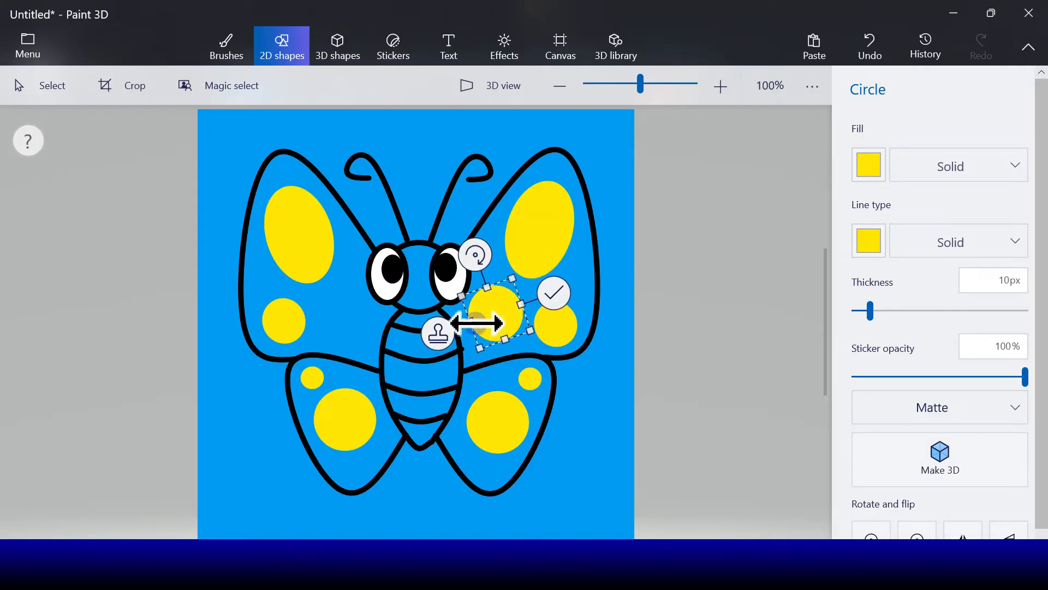
{"action": "left_click", "coordinate": [438, 334]}
{"action": "left_click_drag", "start_coordinate": [505, 318], "coordinate": [346, 313]}
{"action": "left_click", "coordinate": [405, 296]}
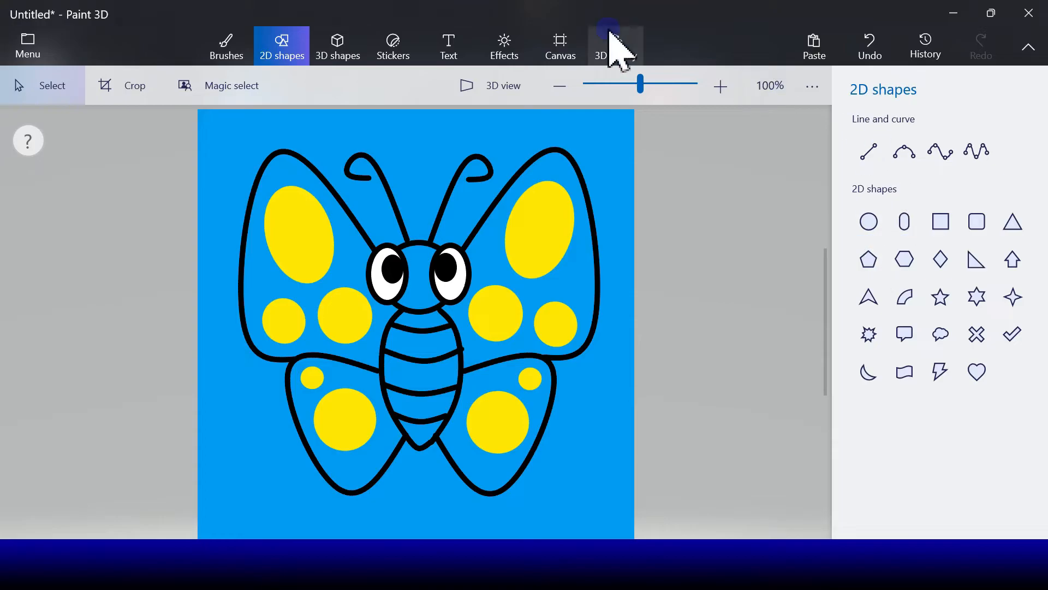
Step: Fill the butterfly's head and all body segments with dark gray
{"action": "left_click", "coordinate": [225, 51]}
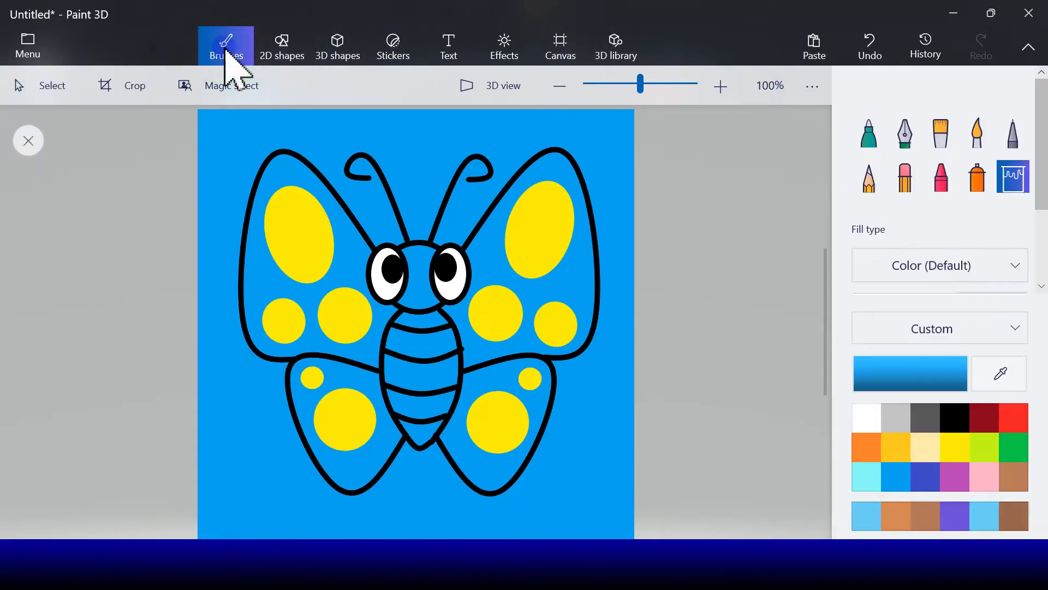
{"action": "left_click", "coordinate": [937, 417]}
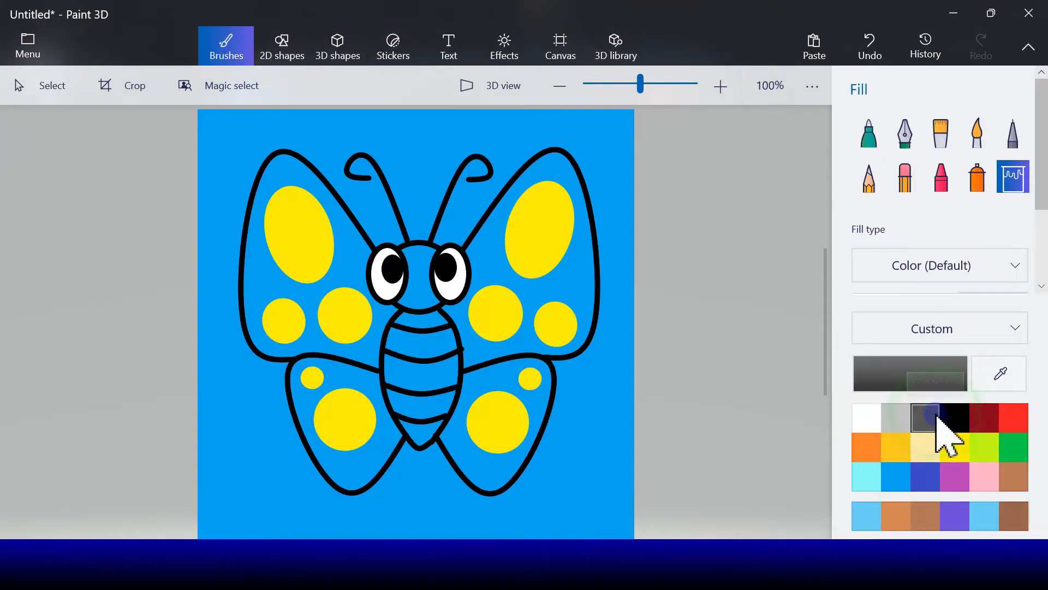
{"action": "left_click", "coordinate": [430, 260]}
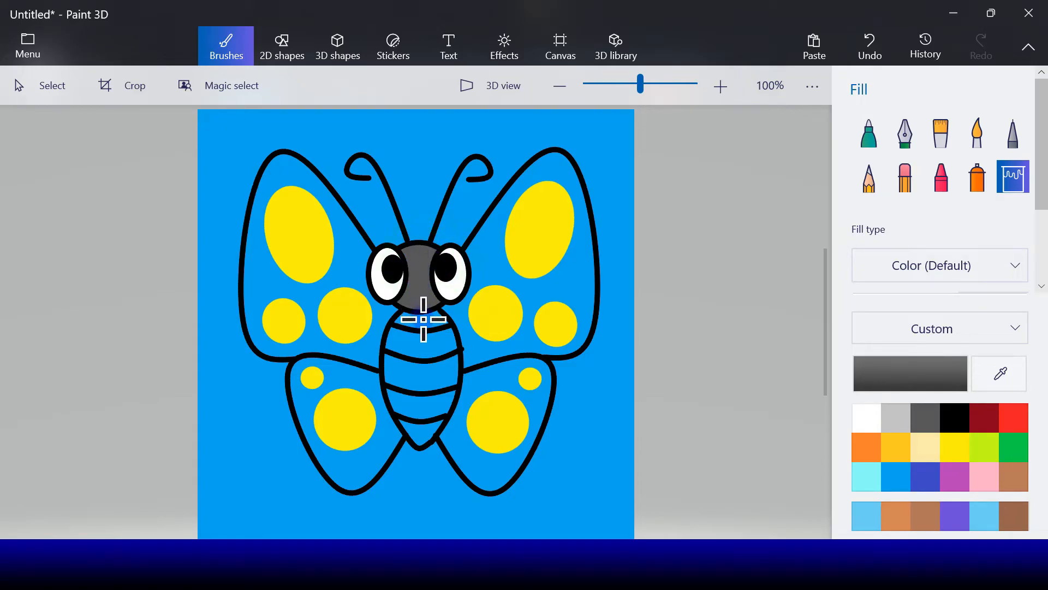
{"action": "left_click", "coordinate": [430, 348]}
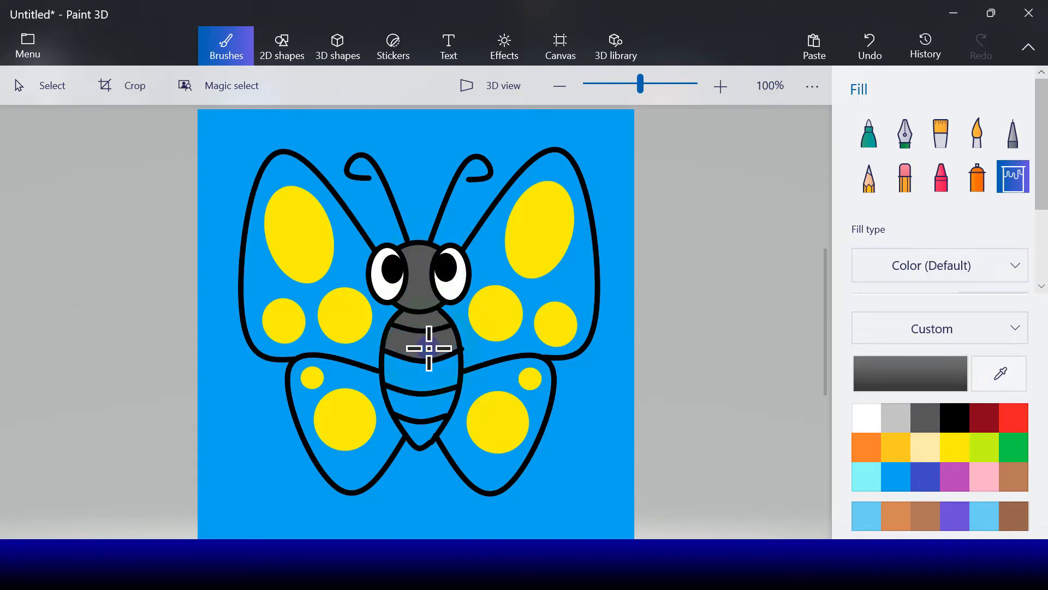
{"action": "left_click", "coordinate": [426, 370]}
{"action": "left_click", "coordinate": [426, 401]}
{"action": "left_click", "coordinate": [423, 423]}
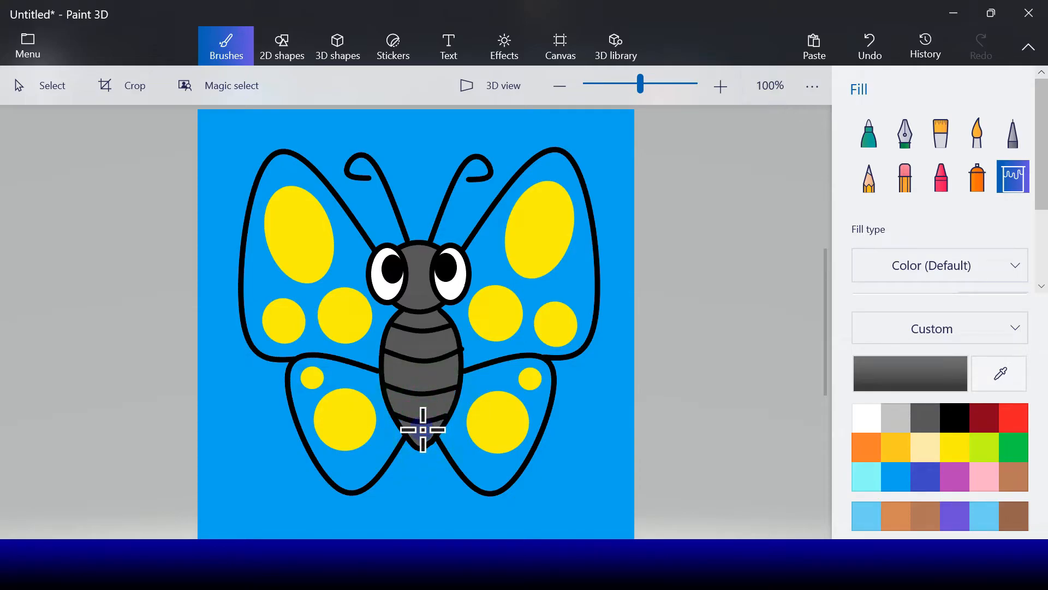
Step: Fill all four wings with white around the yellow spots
{"action": "left_click", "coordinate": [871, 423]}
{"action": "left_click", "coordinate": [576, 284]}
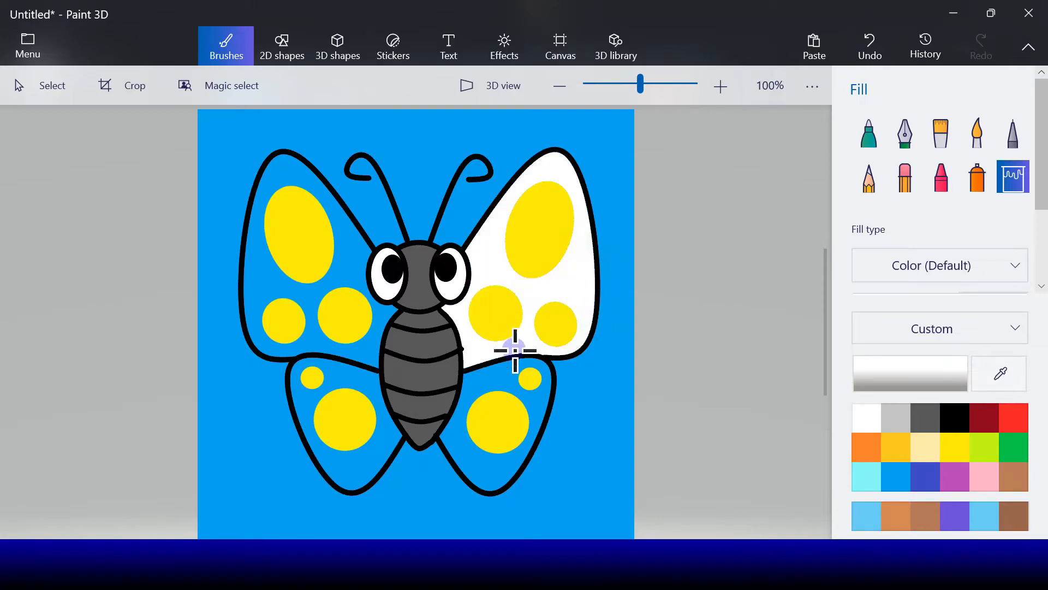
{"action": "left_click", "coordinate": [475, 371]}
{"action": "left_click", "coordinate": [336, 374]}
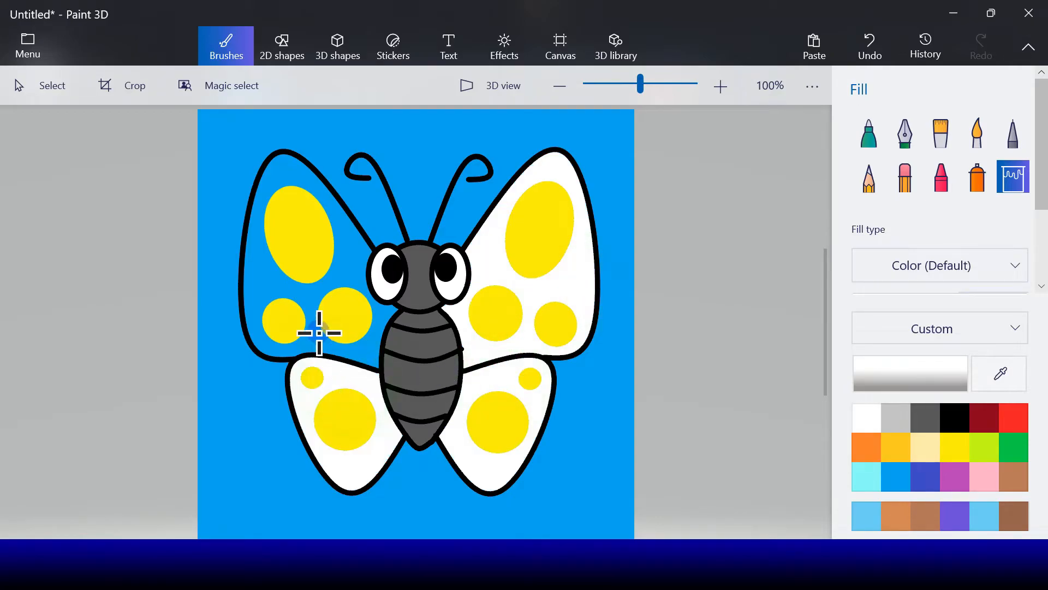
{"action": "left_click", "coordinate": [313, 303]}
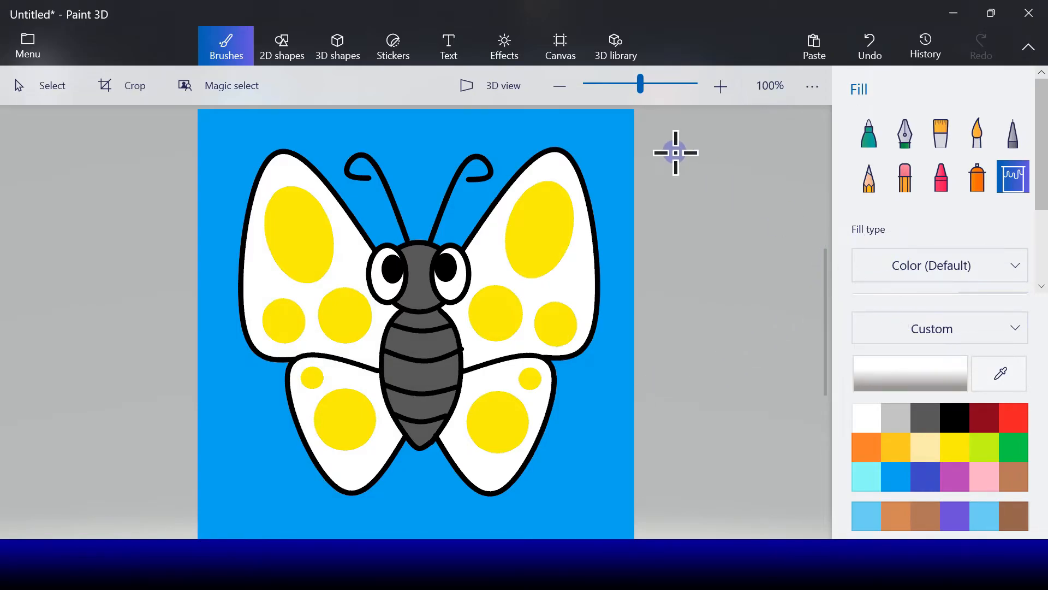
Step: Draw a narrow upright oval just below the left eye, over the upper left edge of the body
{"action": "left_click", "coordinate": [285, 42]}
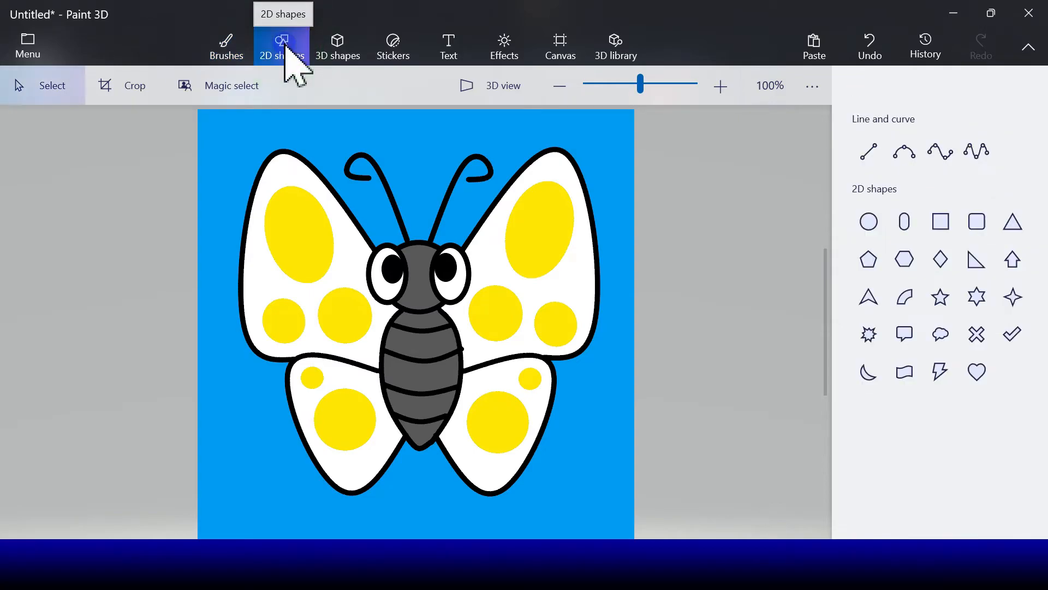
{"action": "left_click", "coordinate": [904, 247]}
{"action": "left_click", "coordinate": [868, 223]}
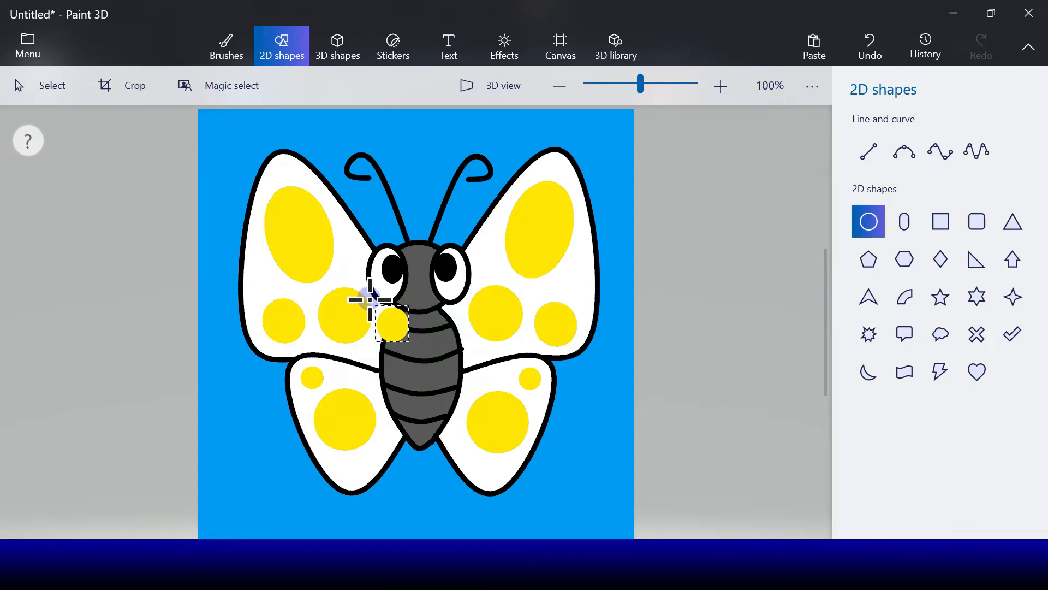
{"action": "left_click_drag", "start_coordinate": [391, 287], "coordinate": [390, 286]}
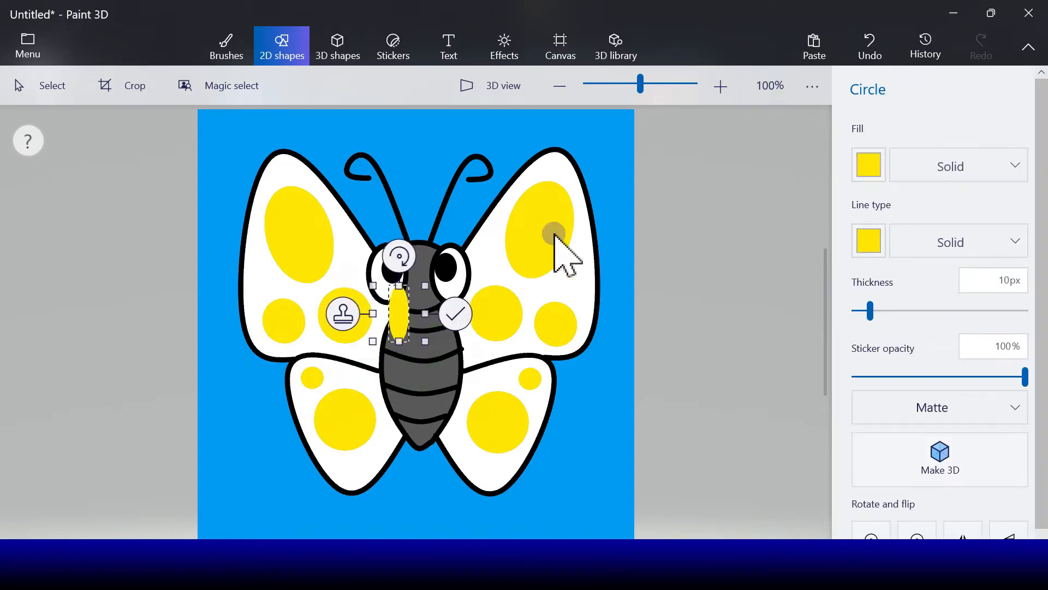
Step: Set the narrow oval's line colour to black and its fill to dark gray
{"action": "left_click", "coordinate": [868, 241]}
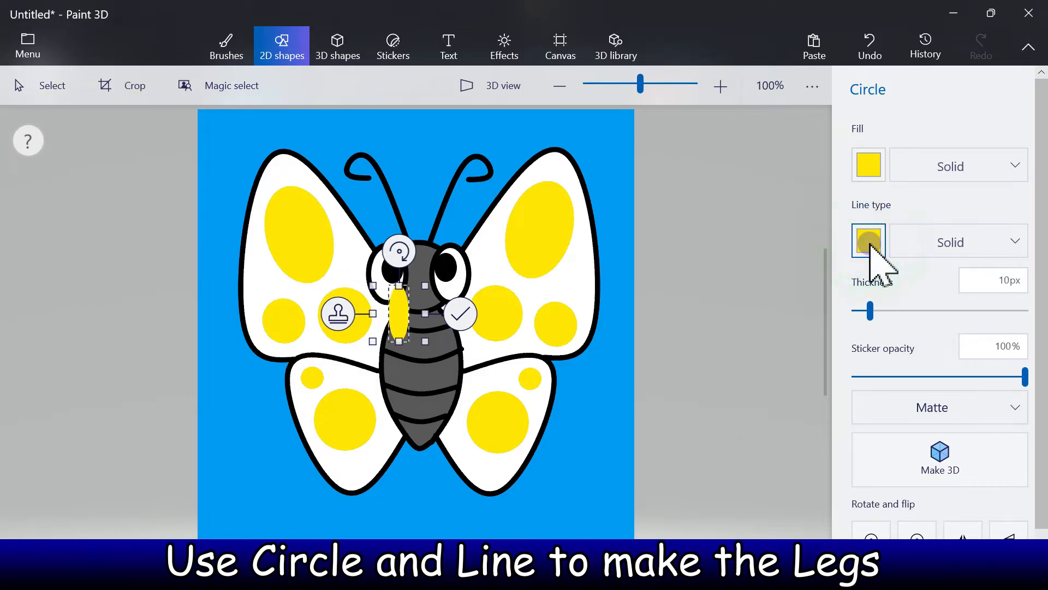
{"action": "left_click", "coordinate": [877, 302]}
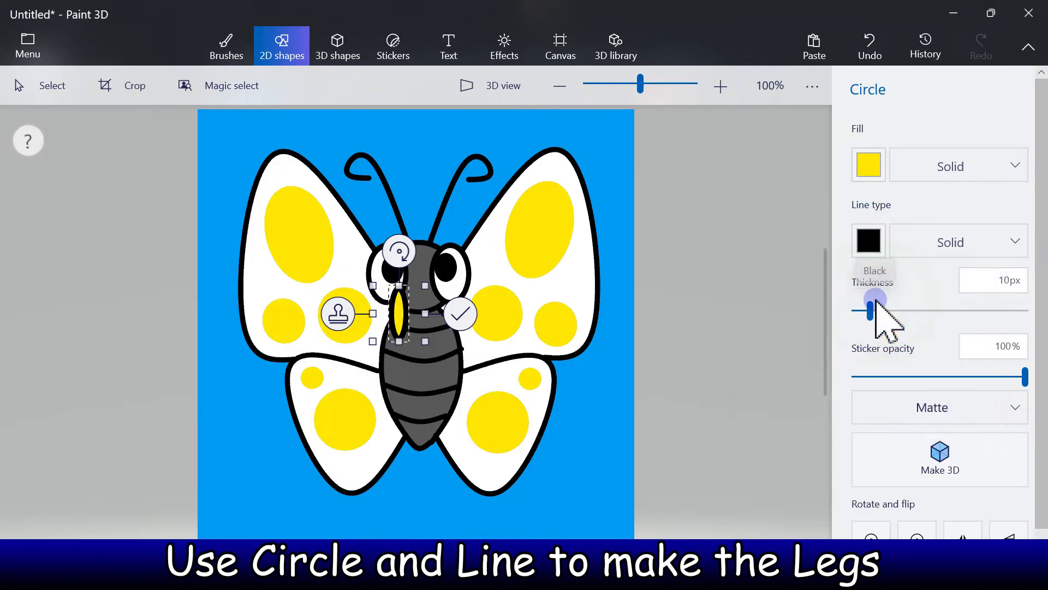
{"action": "left_click", "coordinate": [870, 167]}
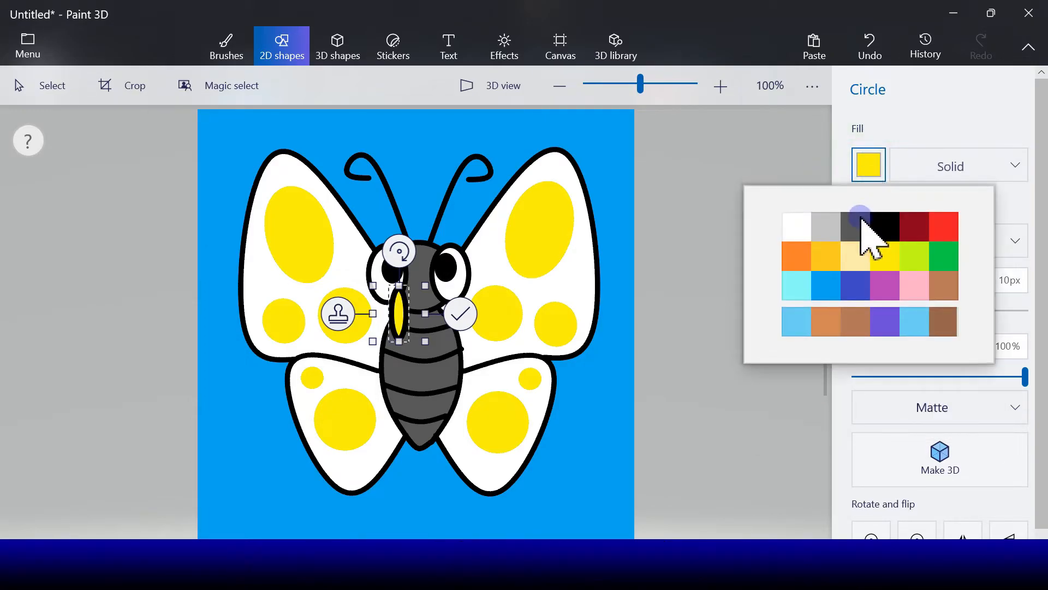
{"action": "left_click", "coordinate": [864, 224]}
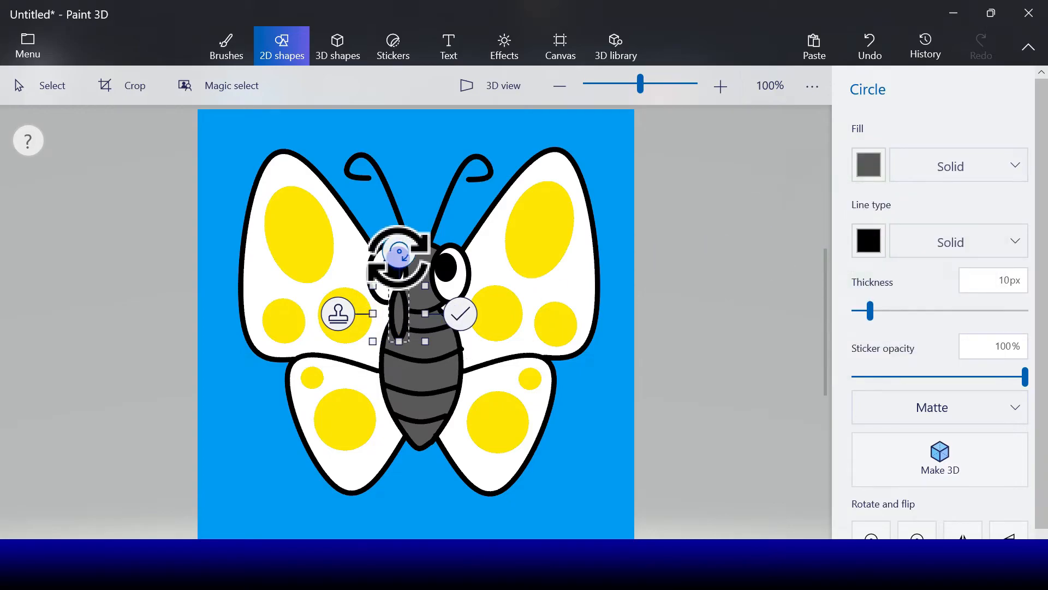
Step: Tilt the gray oval counterclockwise as the body's upper left leg, then place a horizontally flipped copy as the upper right leg
{"action": "left_click_drag", "start_coordinate": [399, 255], "coordinate": [349, 271]}
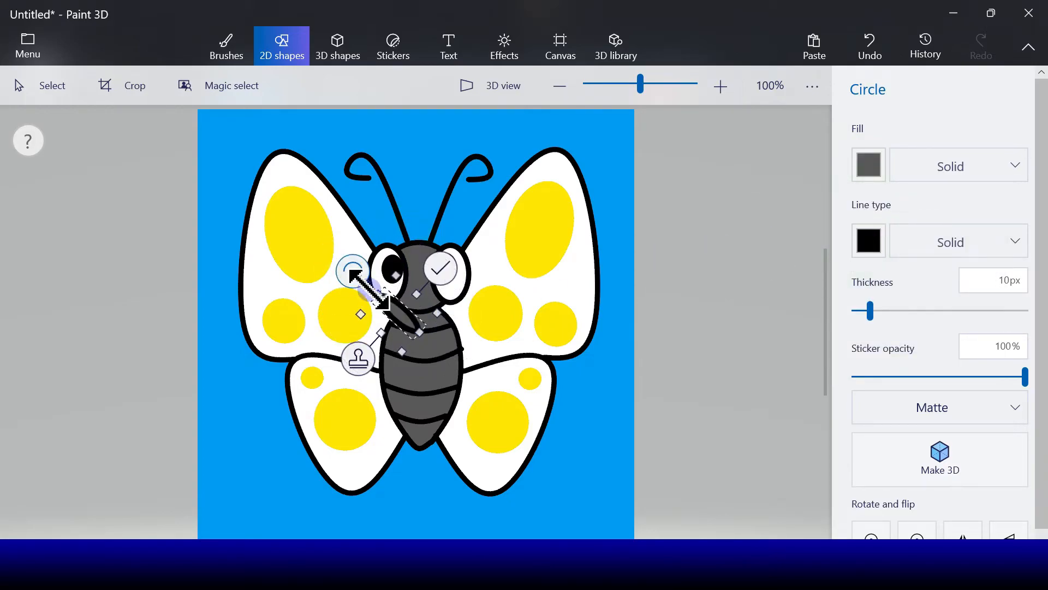
{"action": "left_click_drag", "start_coordinate": [387, 326], "coordinate": [386, 328]}
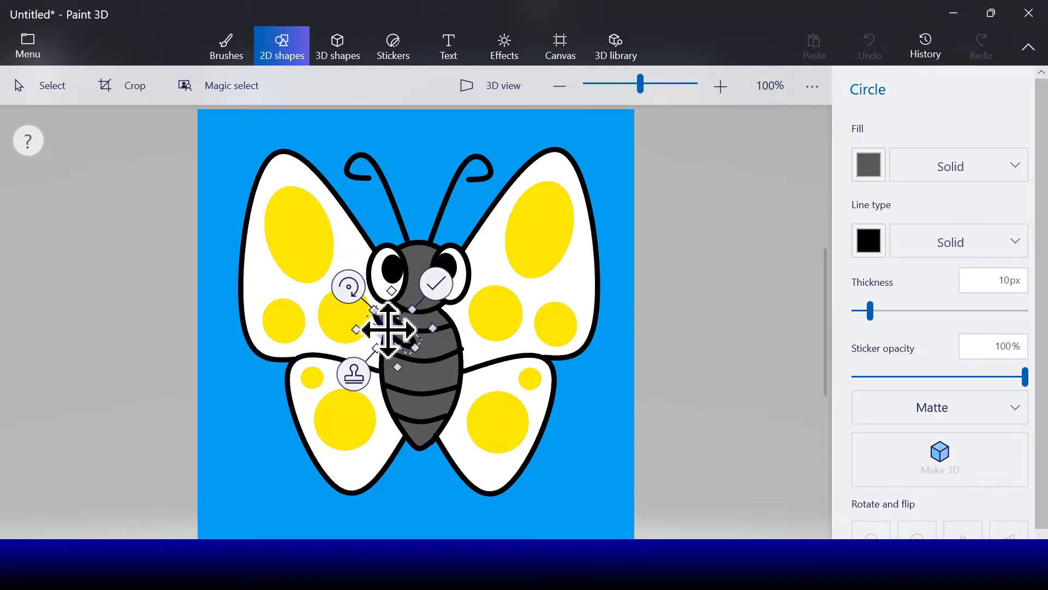
{"action": "left_click_drag", "start_coordinate": [350, 290], "coordinate": [348, 299]}
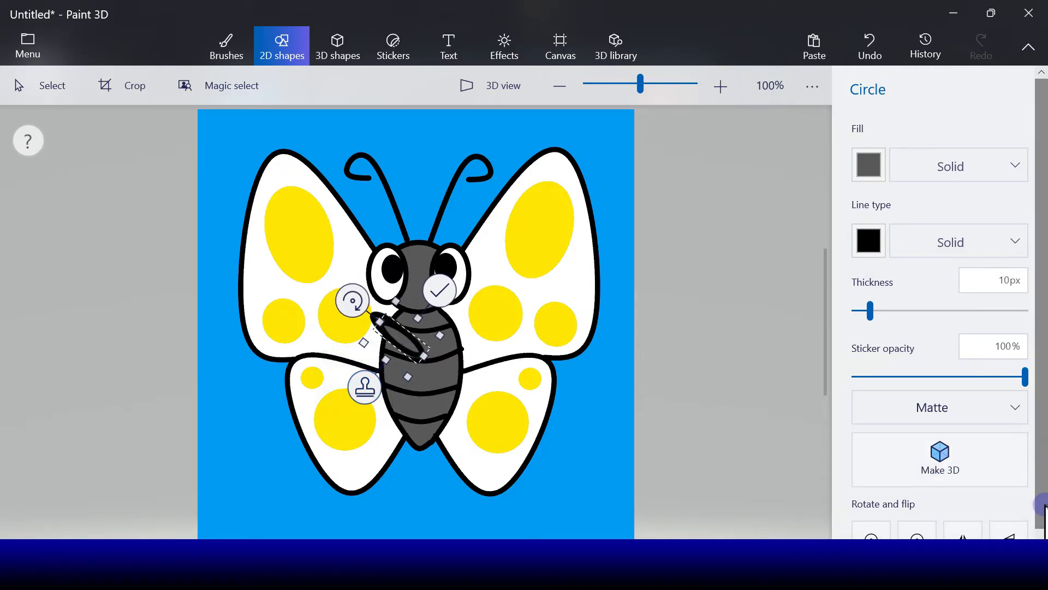
{"action": "left_click", "coordinate": [962, 533]}
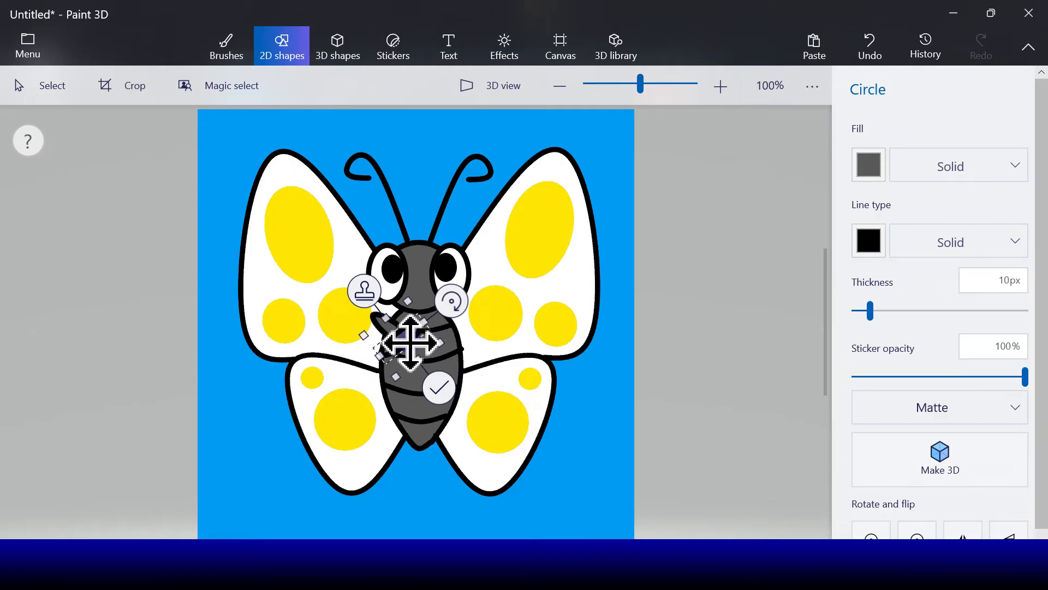
{"action": "left_click_drag", "start_coordinate": [409, 341], "coordinate": [457, 334]}
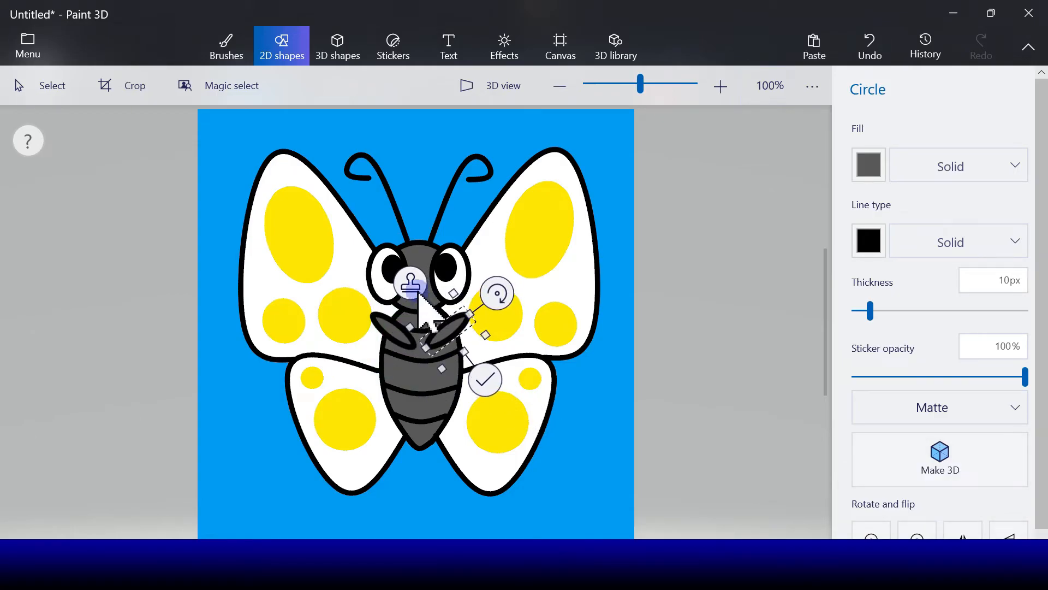
Step: Place a copy of the upper right leg directly below it and rotate it clockwise to a flatter angle
{"action": "left_click_drag", "start_coordinate": [458, 329], "coordinate": [461, 362]}
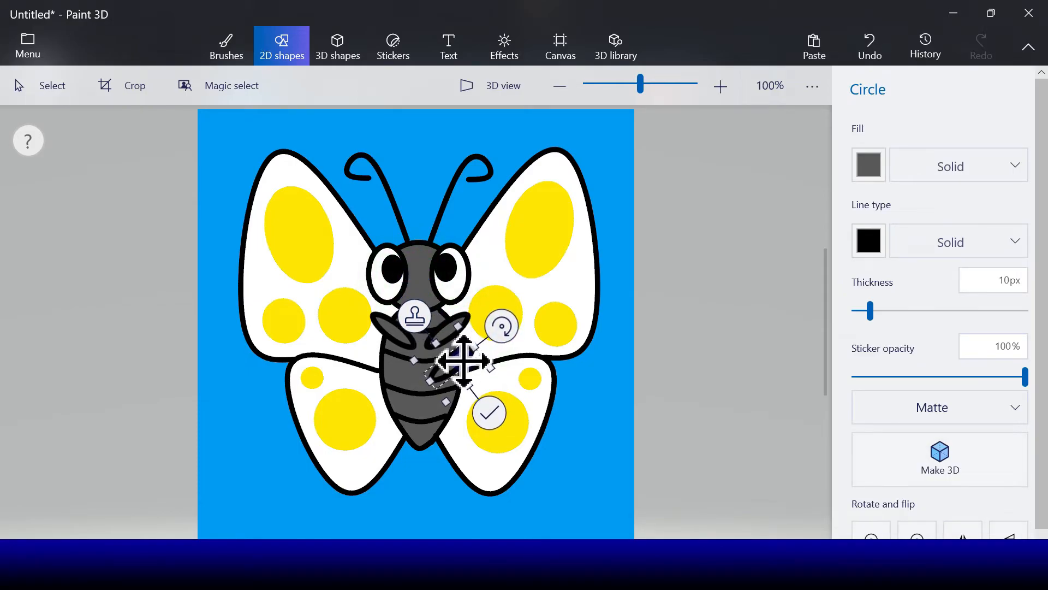
{"action": "left_click_drag", "start_coordinate": [501, 326], "coordinate": [529, 356]}
{"action": "left_click_drag", "start_coordinate": [443, 367], "coordinate": [442, 366]}
{"action": "key", "text": "Return"}
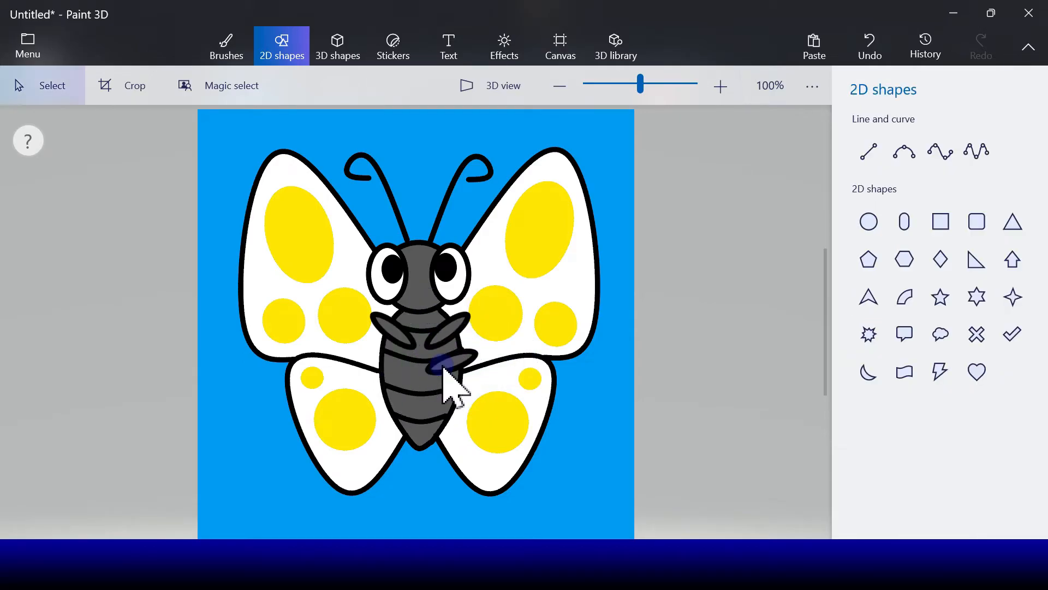
Step: Draw a flat gray oval below the upper left leg, tilt it slightly clockwise and position it as the second left leg
{"action": "left_click", "coordinate": [869, 222]}
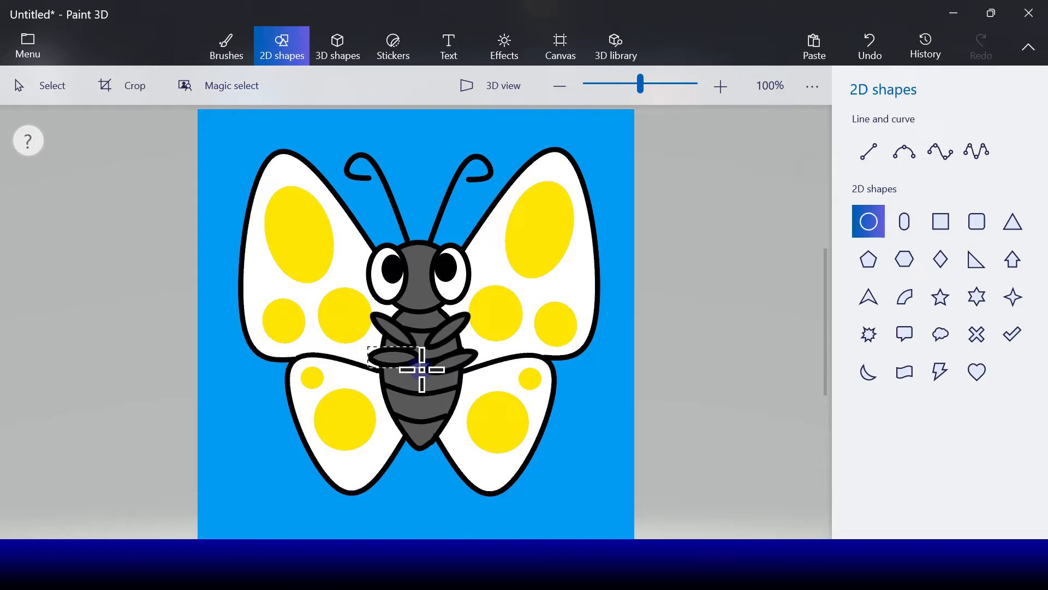
{"action": "left_click_drag", "start_coordinate": [426, 370], "coordinate": [428, 371]}
{"action": "left_click_drag", "start_coordinate": [398, 299], "coordinate": [418, 312]}
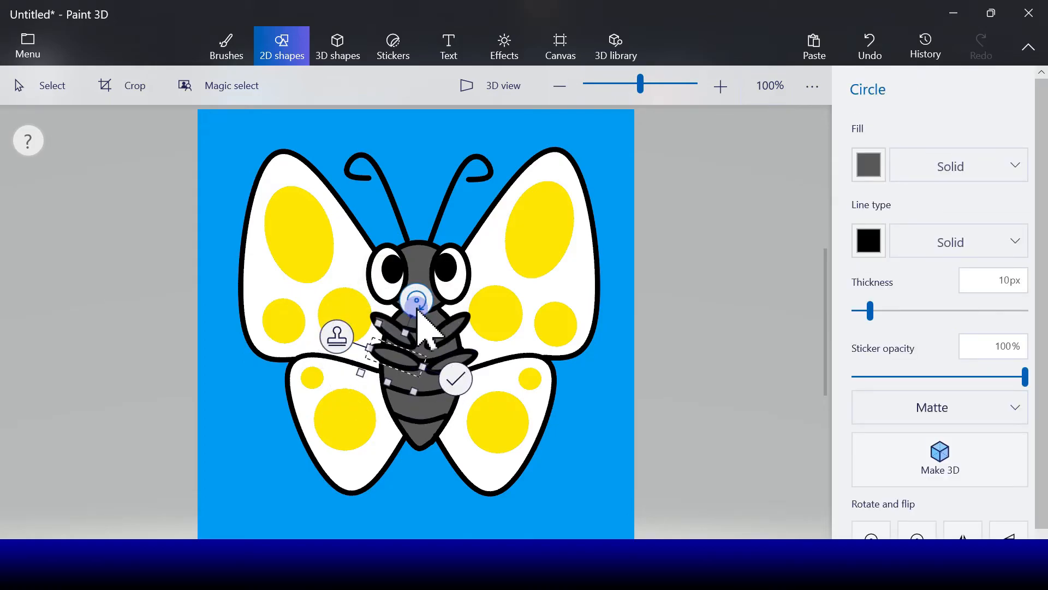
{"action": "left_click_drag", "start_coordinate": [402, 366], "coordinate": [397, 370]}
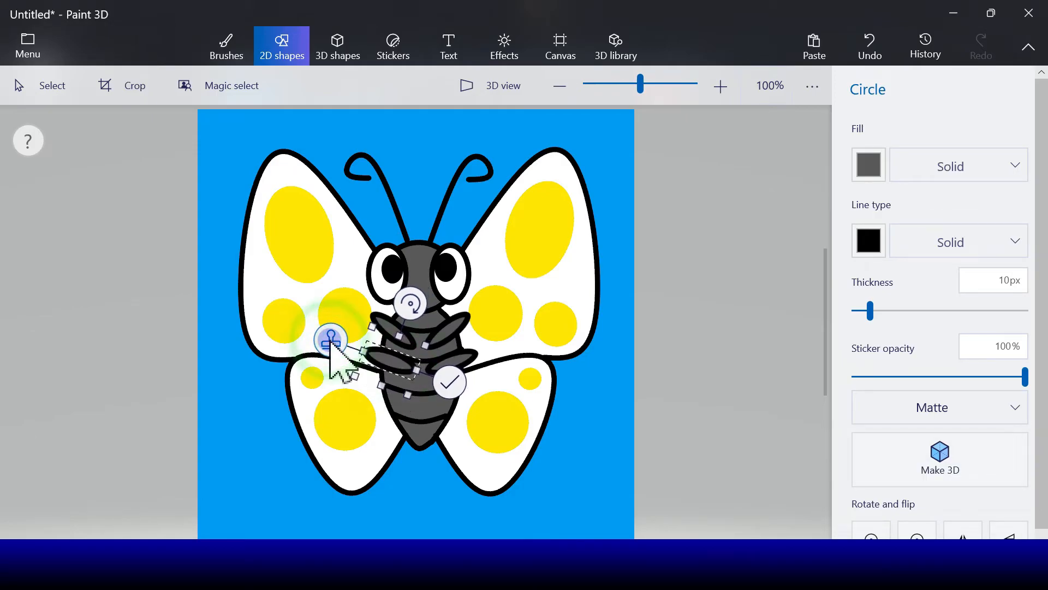
Step: Place a copy of the second left leg below it tilted counterclockwise, and a horizontally flipped copy opposite it as the third right leg
{"action": "left_click_drag", "start_coordinate": [378, 338], "coordinate": [386, 346]}
{"action": "left_click_drag", "start_coordinate": [418, 313], "coordinate": [389, 309]}
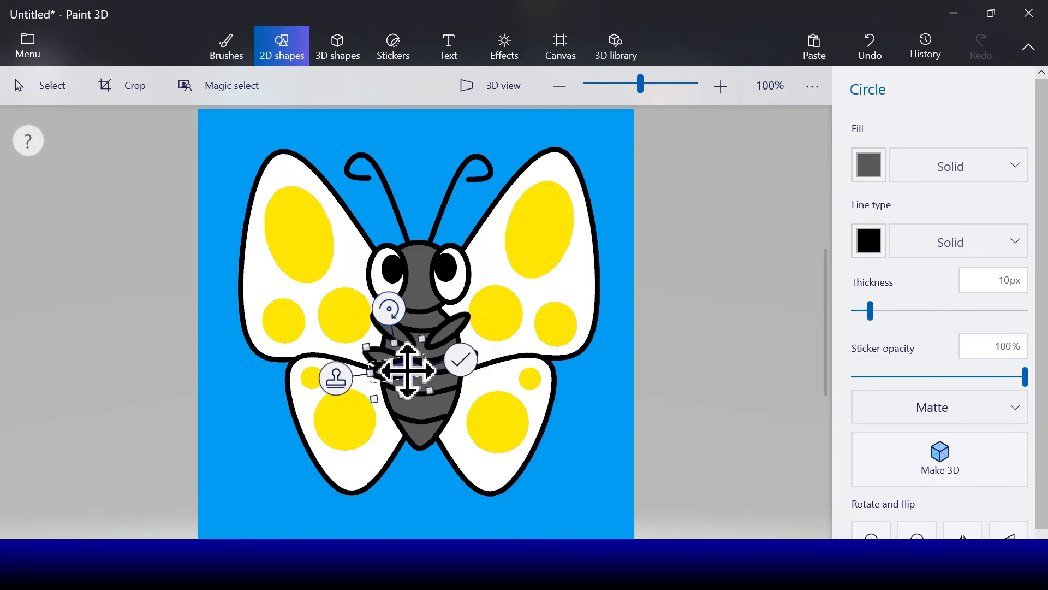
{"action": "left_click_drag", "start_coordinate": [403, 380], "coordinate": [399, 391]}
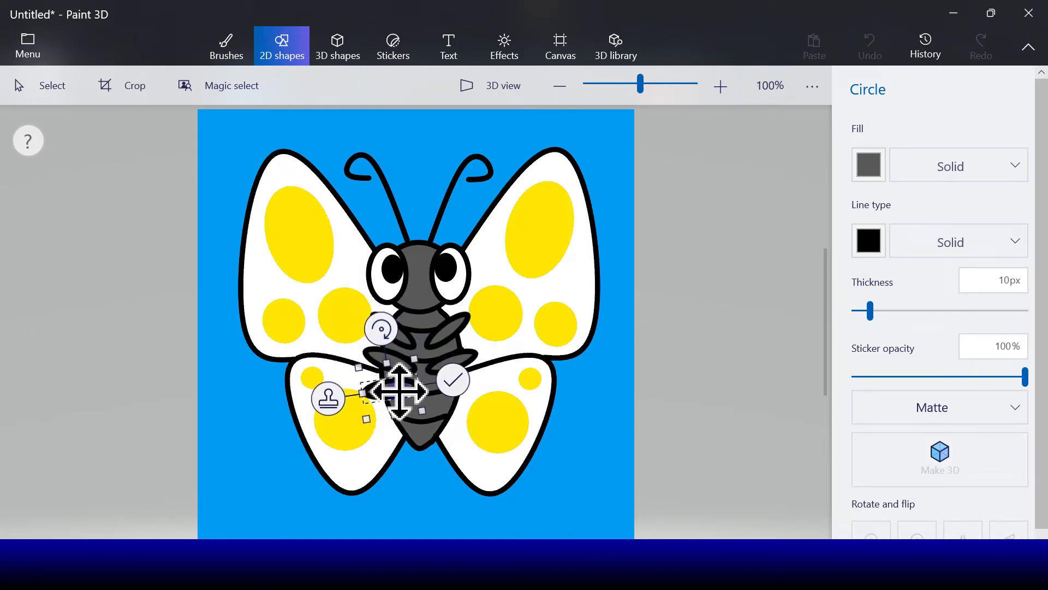
{"action": "left_click", "coordinate": [328, 400]}
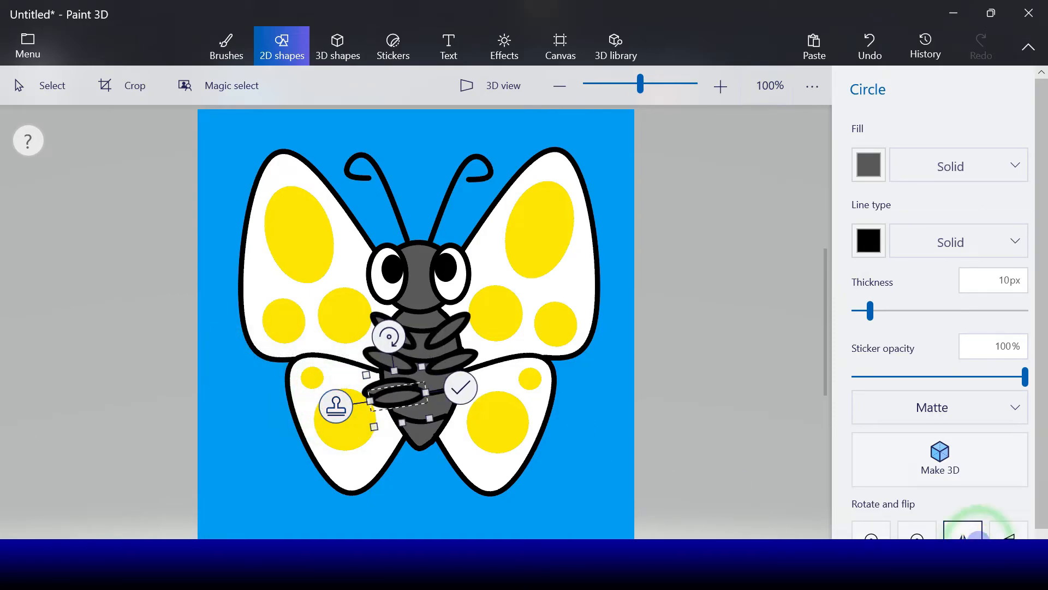
{"action": "left_click_drag", "start_coordinate": [403, 403], "coordinate": [461, 393]}
{"action": "left_click", "coordinate": [516, 398]}
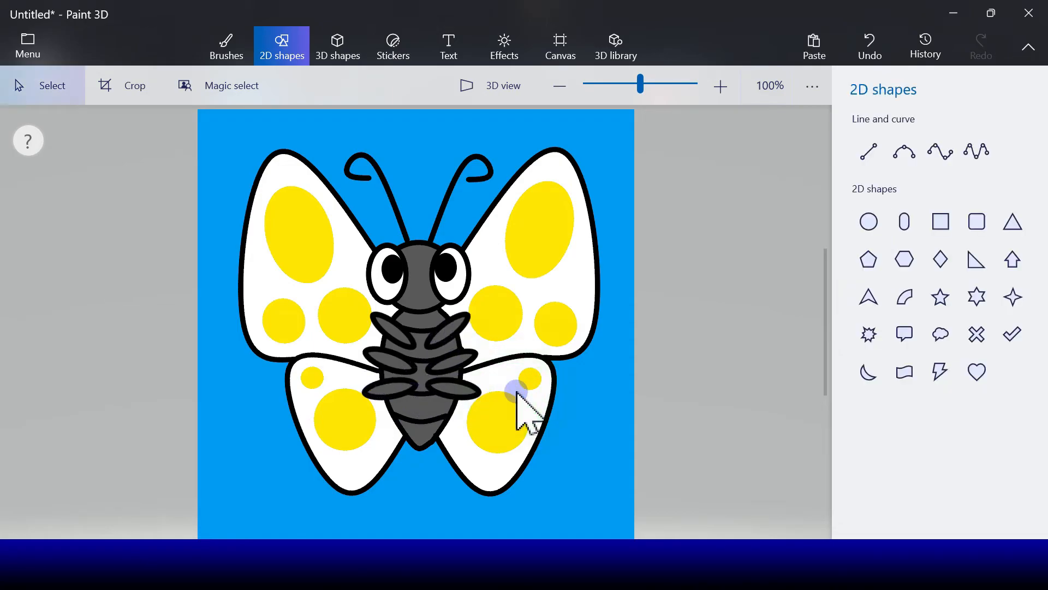
Step: Draw straight black lower-leg lines slanting down and outward from the outer tips of the upper left and upper right legs
{"action": "left_click", "coordinate": [874, 151]}
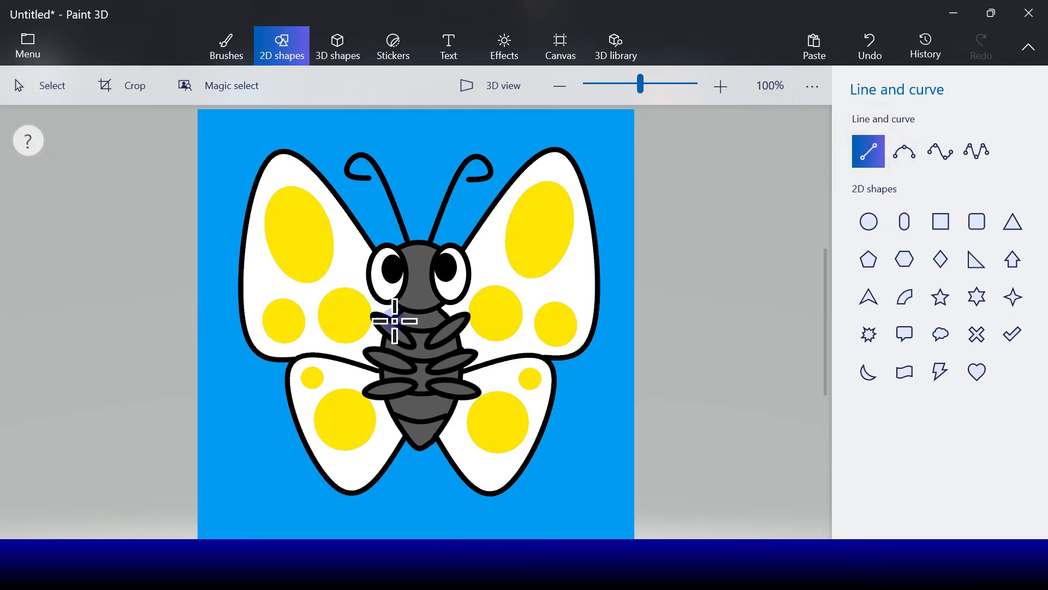
{"action": "left_click_drag", "start_coordinate": [375, 316], "coordinate": [342, 357]}
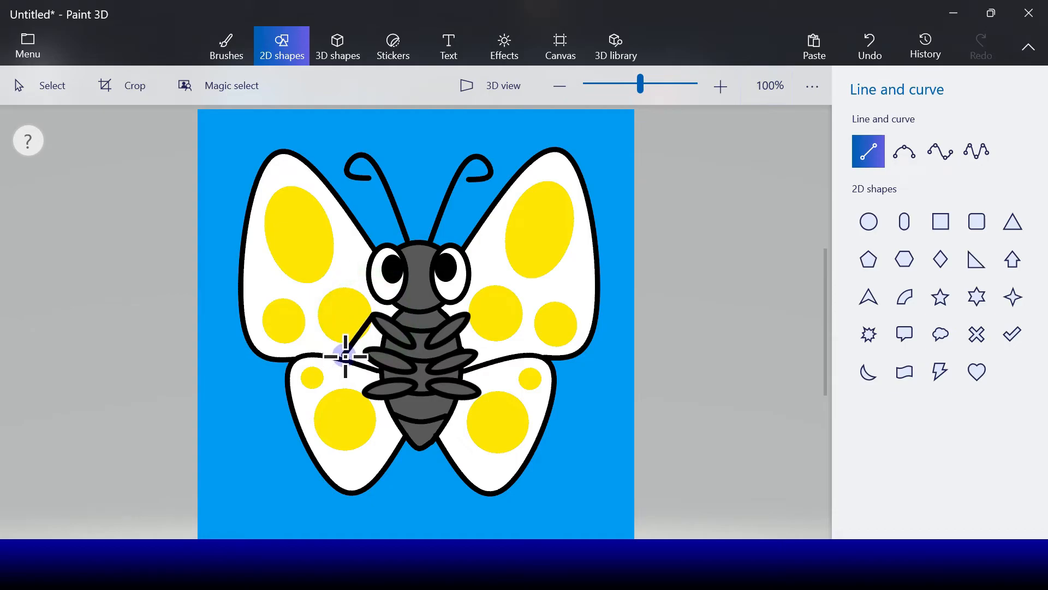
{"action": "mouse_move", "coordinate": [349, 352]}
{"action": "left_mouse_down"}
{"action": "mouse_move", "coordinate": [418, 360]}
{"action": "mouse_move", "coordinate": [355, 334]}
{"action": "mouse_move", "coordinate": [370, 352]}
{"action": "mouse_move", "coordinate": [312, 360]}
{"action": "mouse_move", "coordinate": [348, 338]}
{"action": "left_mouse_up"}
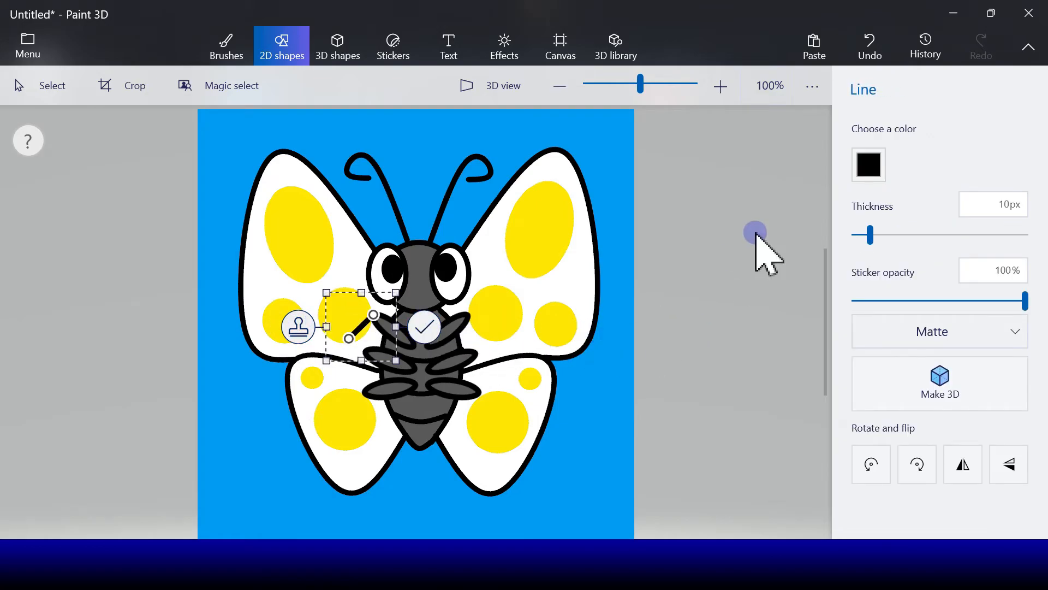
{"action": "left_click", "coordinate": [425, 327]}
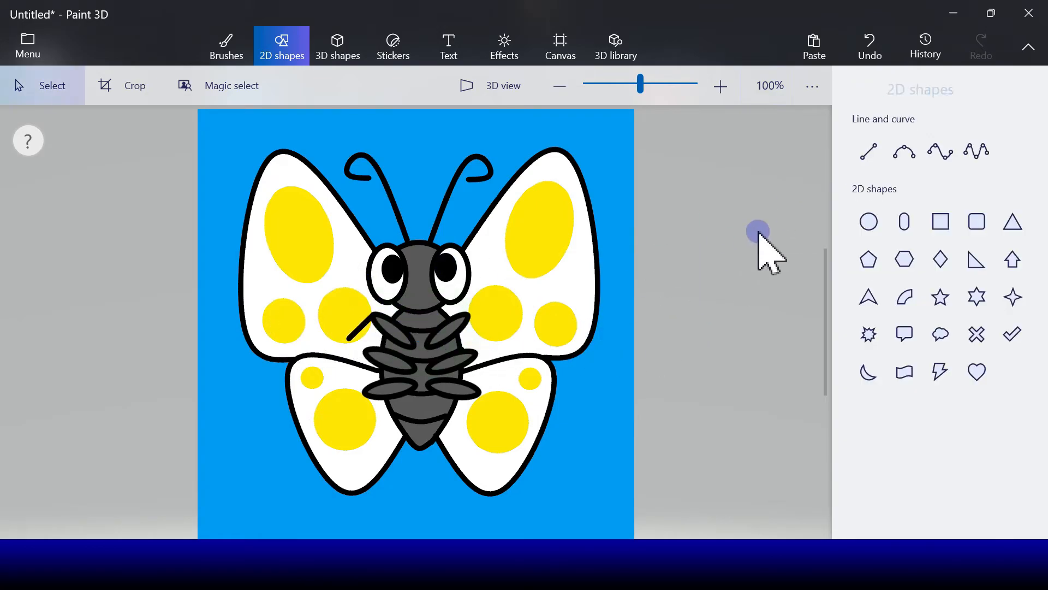
{"action": "left_click", "coordinate": [804, 145]}
{"action": "left_click", "coordinate": [869, 151]}
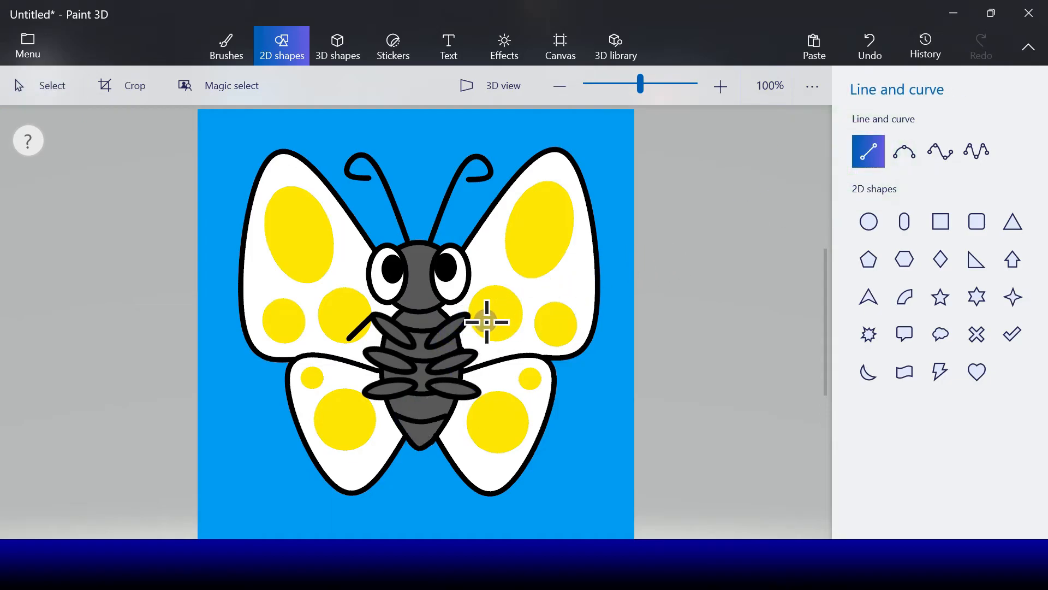
{"action": "left_click_drag", "start_coordinate": [471, 315], "coordinate": [495, 339]}
{"action": "left_click", "coordinate": [544, 326]}
Step: Draw straight black lower-leg lines slanting down and outward from the outer tips of the middle left and middle right legs
{"action": "left_click", "coordinate": [869, 151]}
{"action": "left_click_drag", "start_coordinate": [365, 350], "coordinate": [340, 382]}
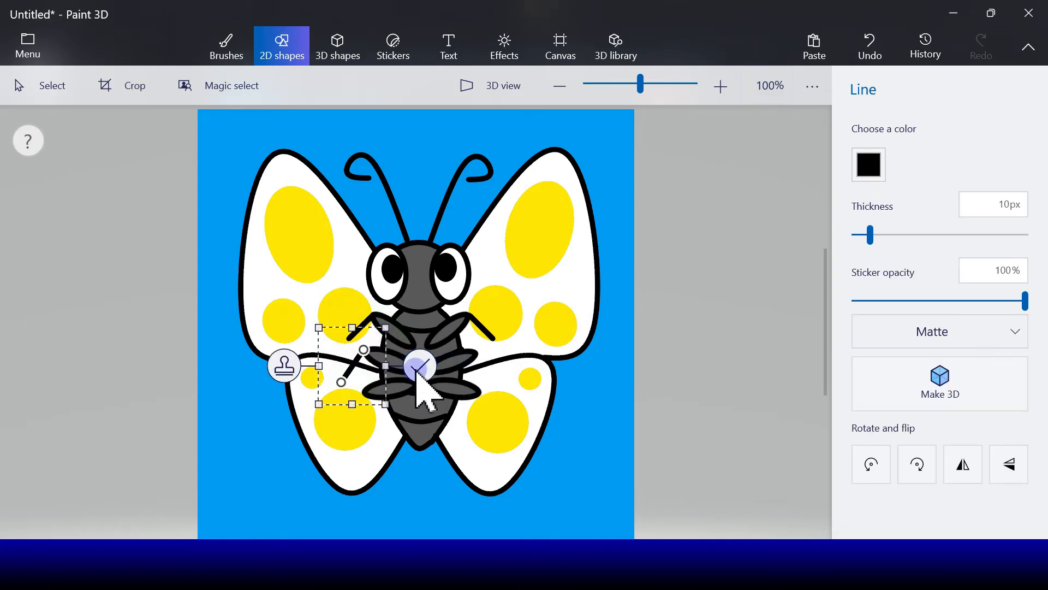
{"action": "left_click", "coordinate": [426, 370]}
{"action": "left_click", "coordinate": [860, 159]}
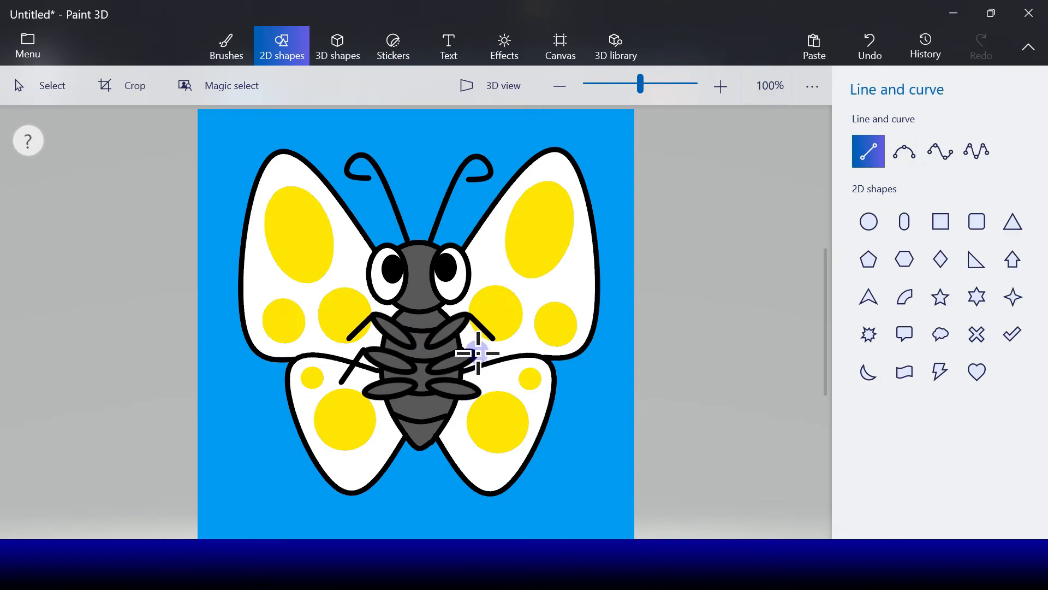
{"action": "left_click_drag", "start_coordinate": [506, 377], "coordinate": [505, 376]}
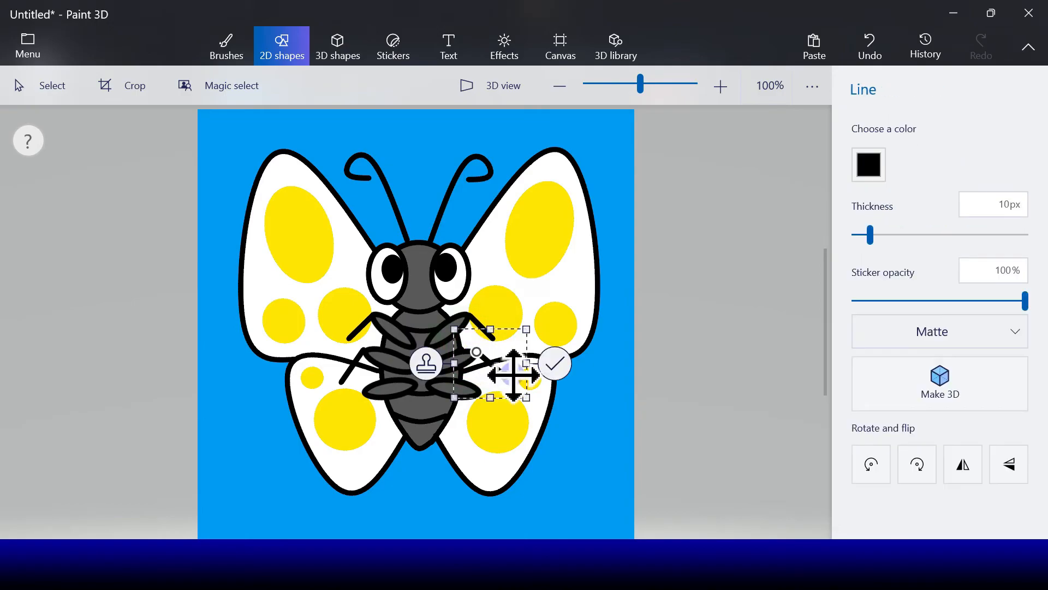
{"action": "left_click", "coordinate": [555, 361]}
Step: Draw straight black lower-leg lines slanting down and inward from the outer tips of the bottom left and bottom right legs
{"action": "left_click", "coordinate": [870, 155]}
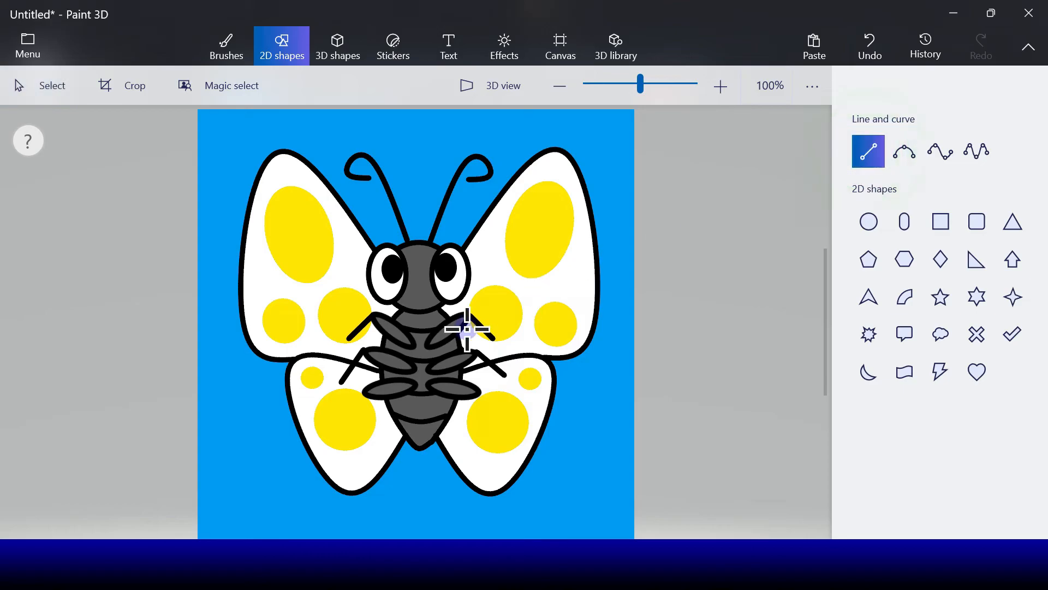
{"action": "left_click_drag", "start_coordinate": [364, 397], "coordinate": [388, 432]}
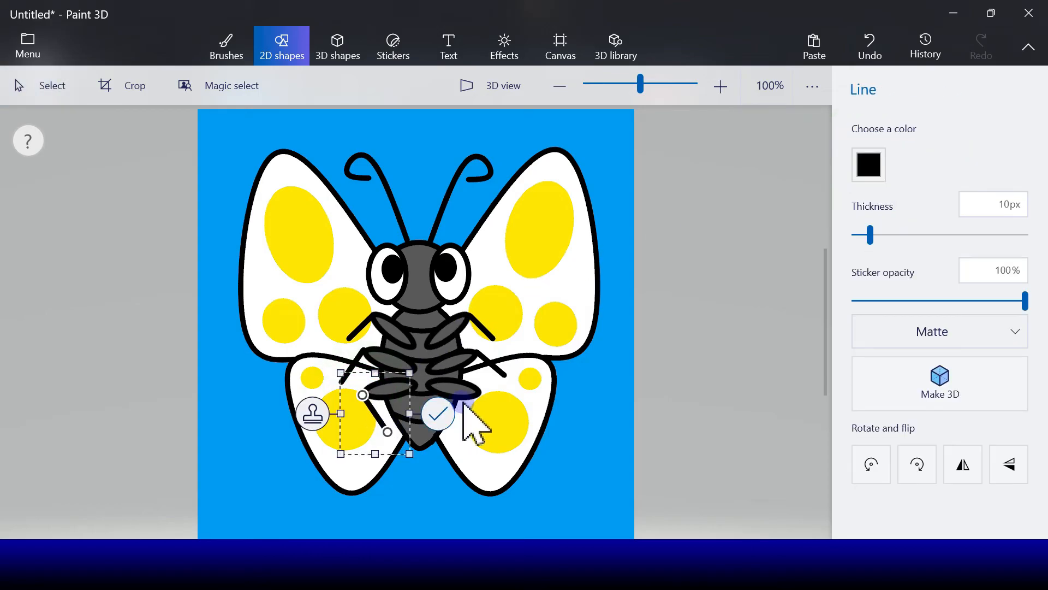
{"action": "left_click", "coordinate": [437, 413]}
{"action": "left_click", "coordinate": [870, 151]}
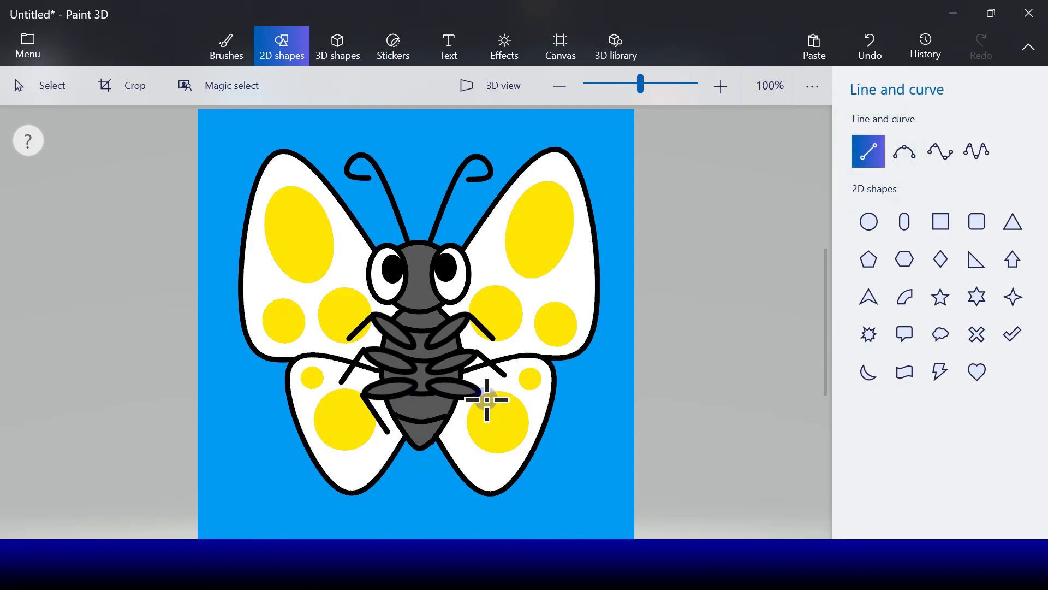
{"action": "left_click_drag", "start_coordinate": [480, 394], "coordinate": [468, 437]}
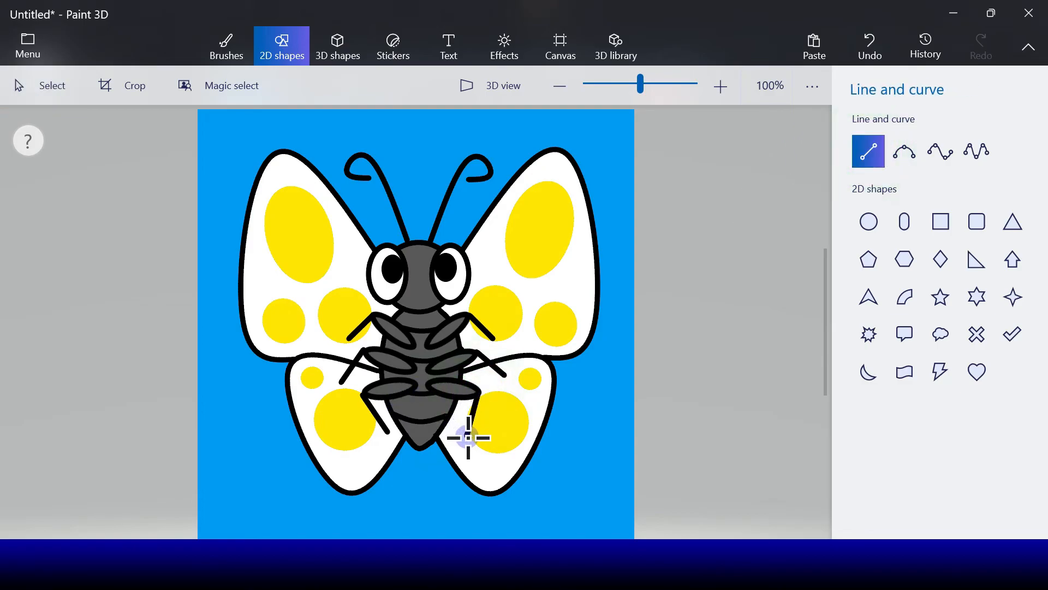
{"action": "left_click", "coordinate": [535, 413]}
Step: Draw a small flat oval with a black fill as the foot at the end of the upper left leg's line
{"action": "left_click", "coordinate": [868, 221]}
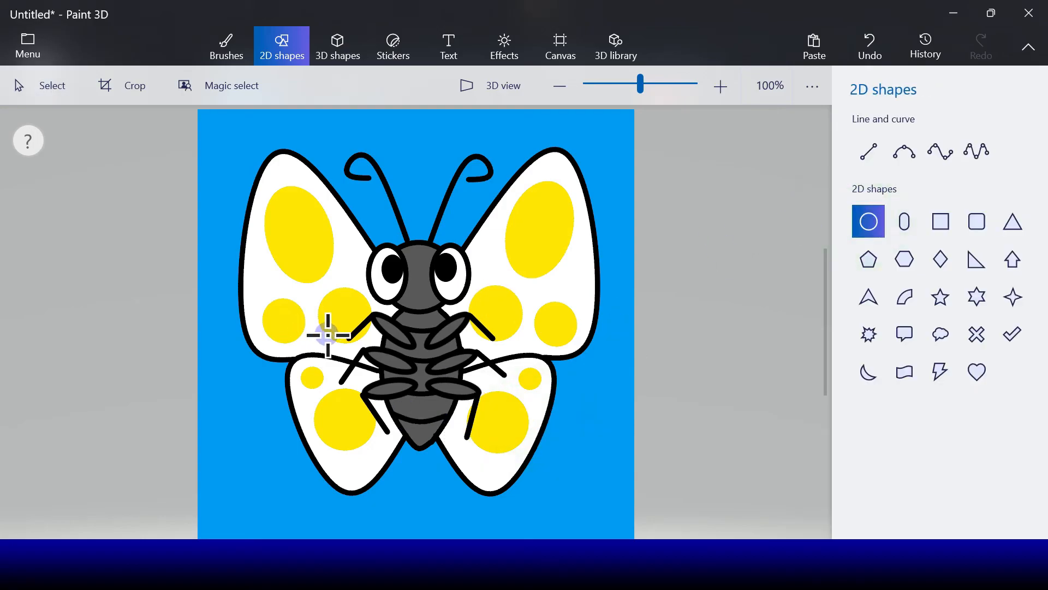
{"action": "left_click_drag", "start_coordinate": [328, 326], "coordinate": [347, 340]}
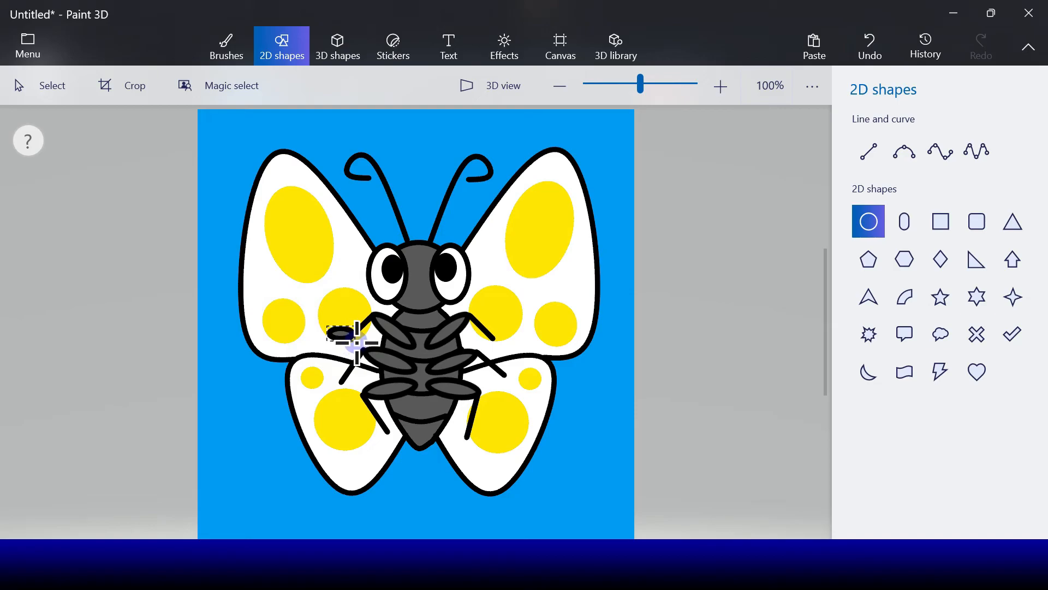
{"action": "left_click_drag", "start_coordinate": [356, 342], "coordinate": [355, 342]}
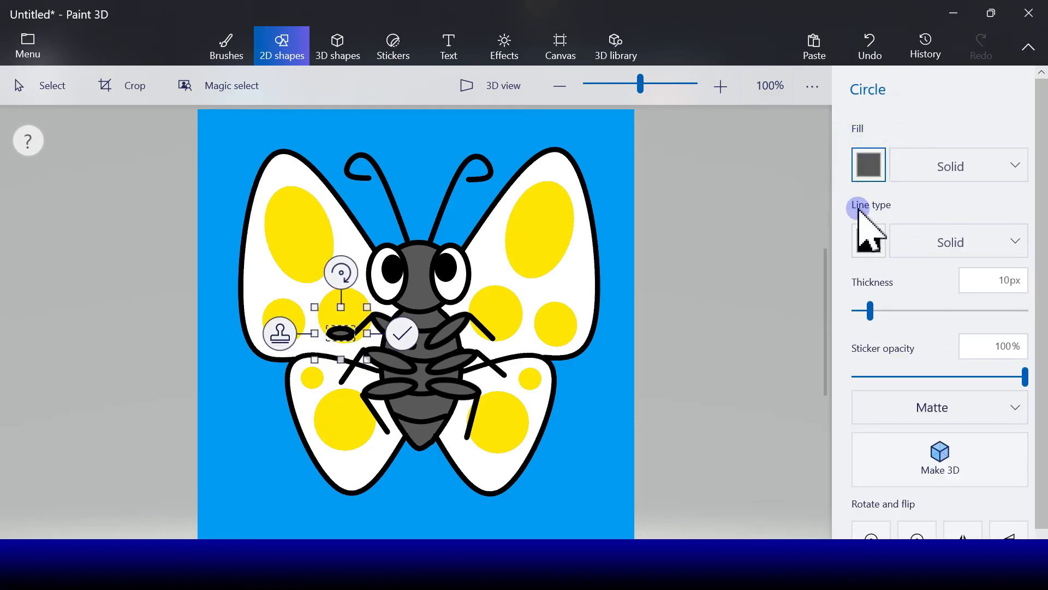
{"action": "left_click", "coordinate": [868, 167]}
{"action": "left_click", "coordinate": [882, 229]}
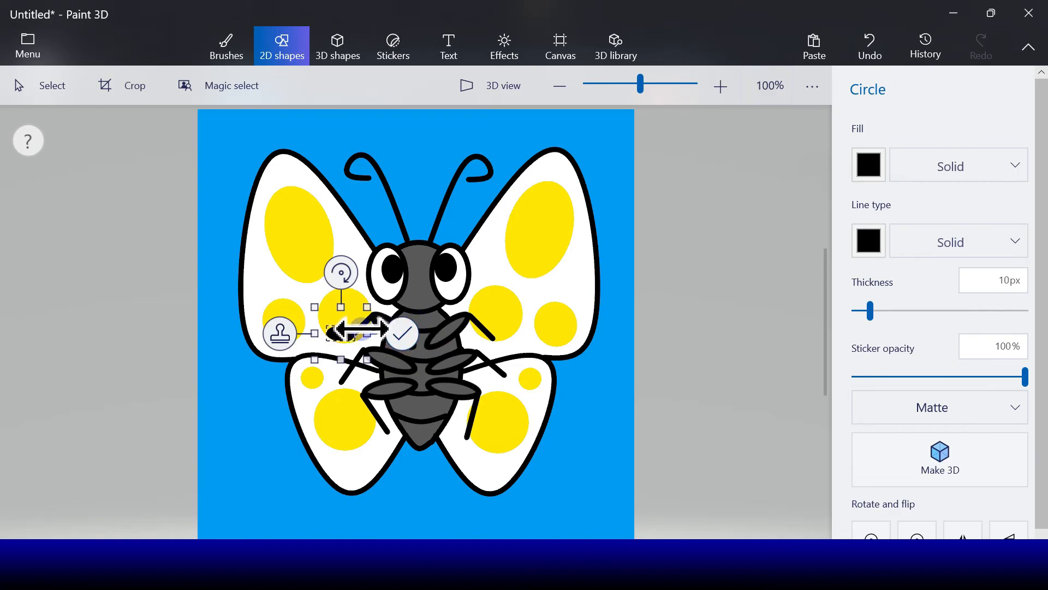
{"action": "left_click_drag", "start_coordinate": [342, 337], "coordinate": [340, 340]}
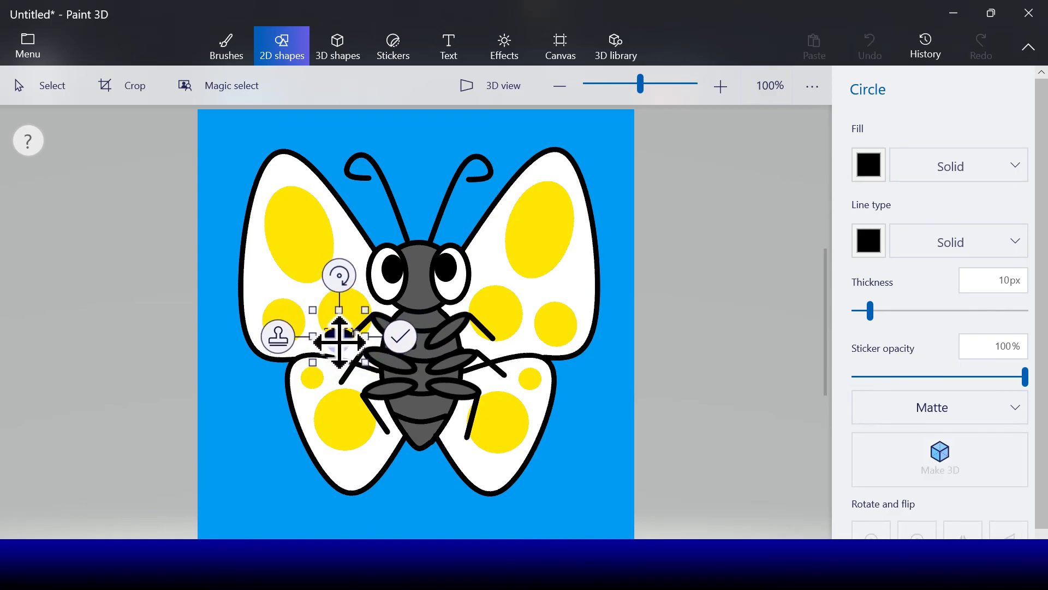
Step: Place copies of the black foot at the ends of the upper right and middle right legs, tilting the middle one slightly clockwise
{"action": "left_click", "coordinate": [277, 337]}
{"action": "left_click_drag", "start_coordinate": [350, 344], "coordinate": [515, 380]}
{"action": "left_click", "coordinate": [439, 344]}
{"action": "left_click_drag", "start_coordinate": [517, 315], "coordinate": [521, 315]}
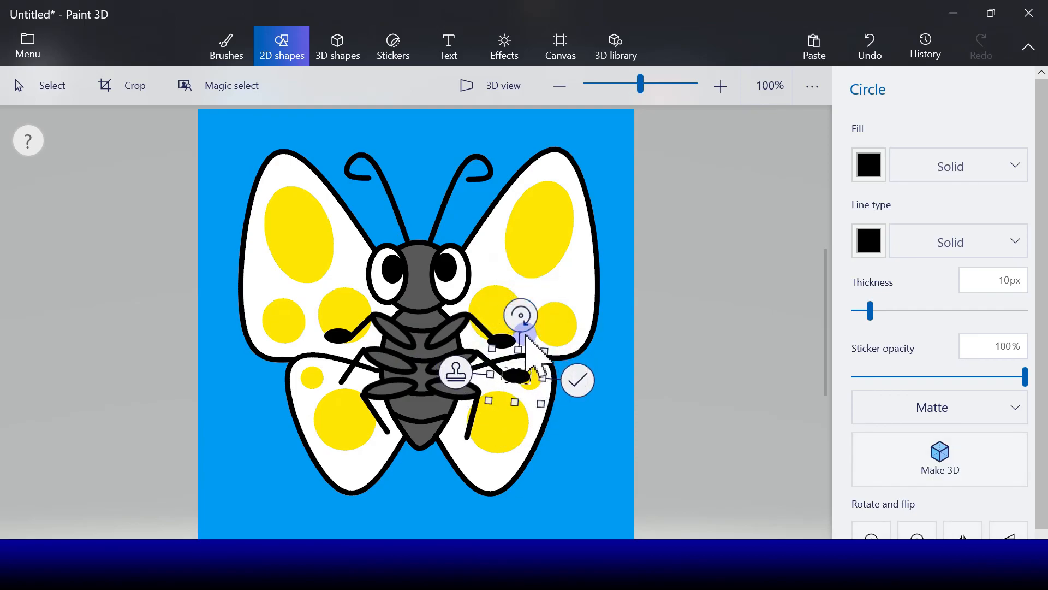
Step: Place a copy of the middle right foot at the end of the middle left leg and rotate it counterclockwise
{"action": "left_click", "coordinate": [455, 372]}
{"action": "left_click_drag", "start_coordinate": [519, 394], "coordinate": [322, 392]}
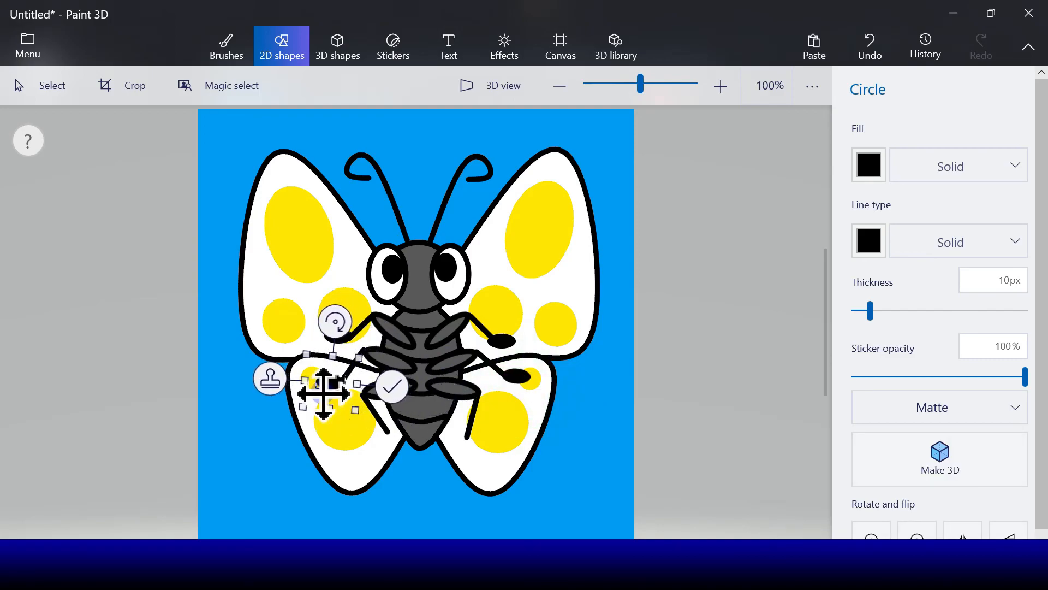
{"action": "left_click_drag", "start_coordinate": [336, 326], "coordinate": [300, 330]}
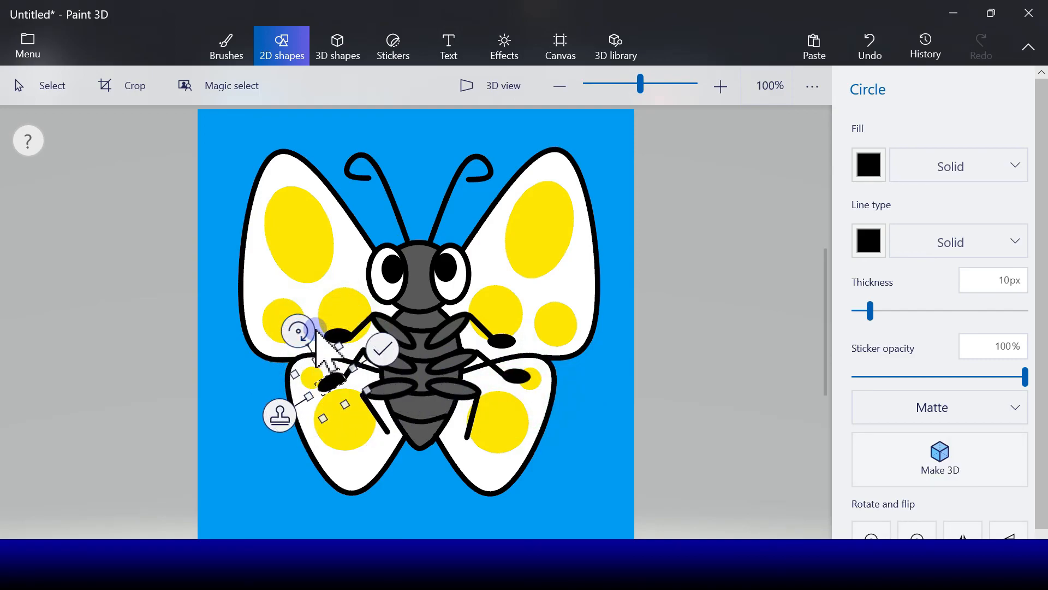
Step: Place a copy of the middle left foot at the end of the bottom left leg and rotate it counterclockwise to a steeper angle
{"action": "left_click_drag", "start_coordinate": [329, 377], "coordinate": [376, 442]}
{"action": "left_click", "coordinate": [279, 424]}
{"action": "left_click_drag", "start_coordinate": [346, 388], "coordinate": [327, 405]}
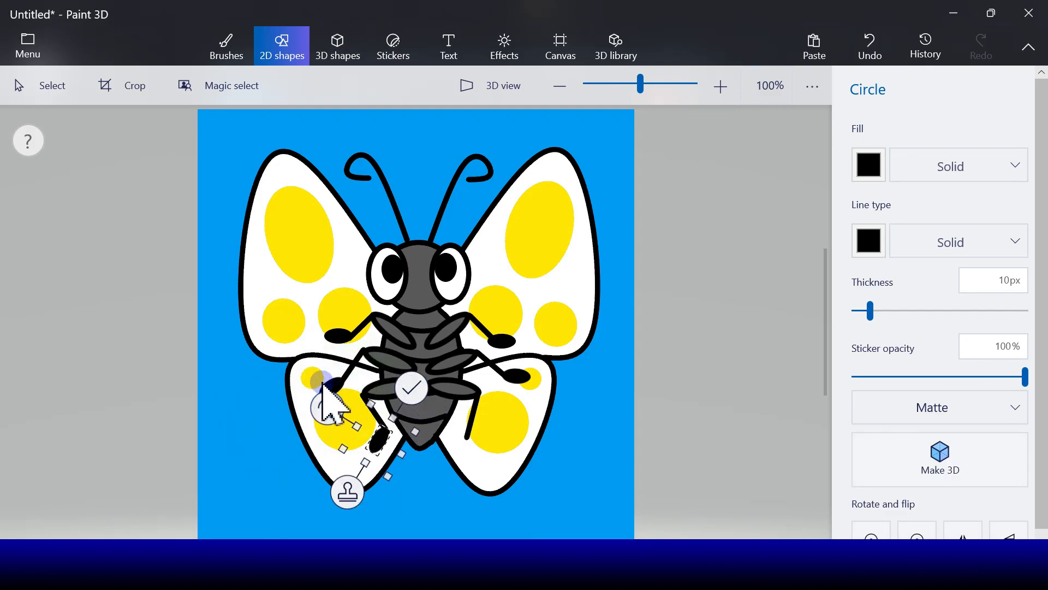
Step: Place a copy of the bottom left foot at the end of the bottom right leg, rotated clockwise to lean the opposite way
{"action": "left_click", "coordinate": [344, 493]}
{"action": "left_click_drag", "start_coordinate": [380, 460], "coordinate": [479, 468]}
{"action": "left_click_drag", "start_coordinate": [410, 421], "coordinate": [519, 468]}
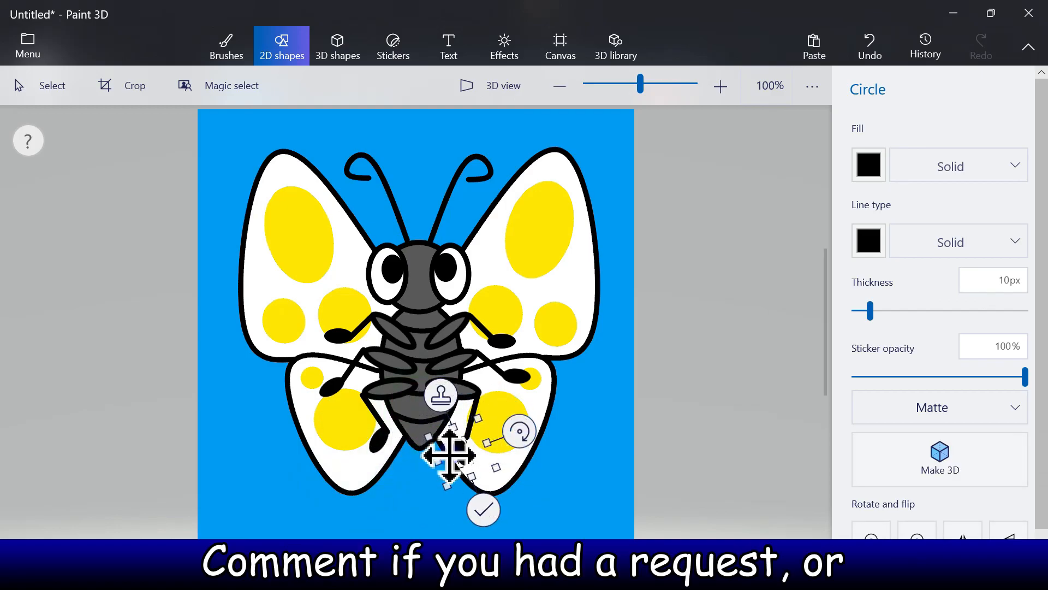
{"action": "left_click_drag", "start_coordinate": [461, 452], "coordinate": [468, 448]}
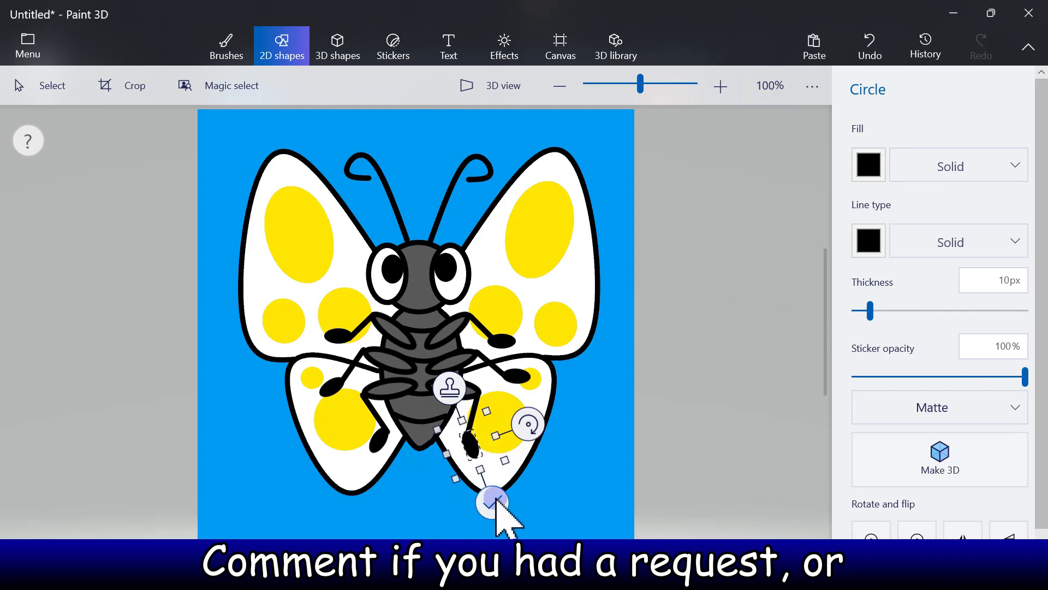
{"action": "left_click", "coordinate": [717, 449]}
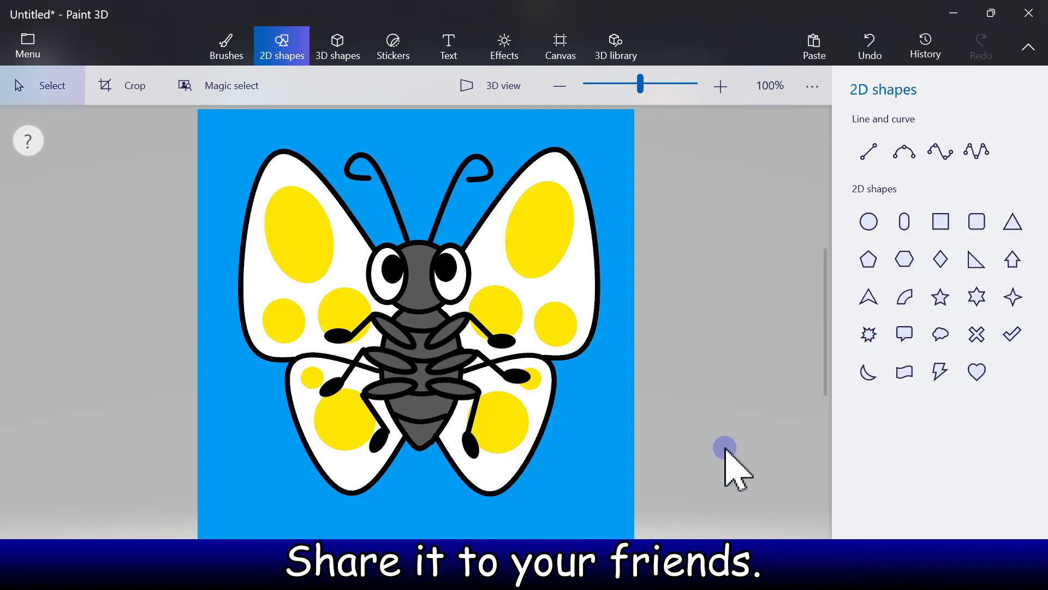